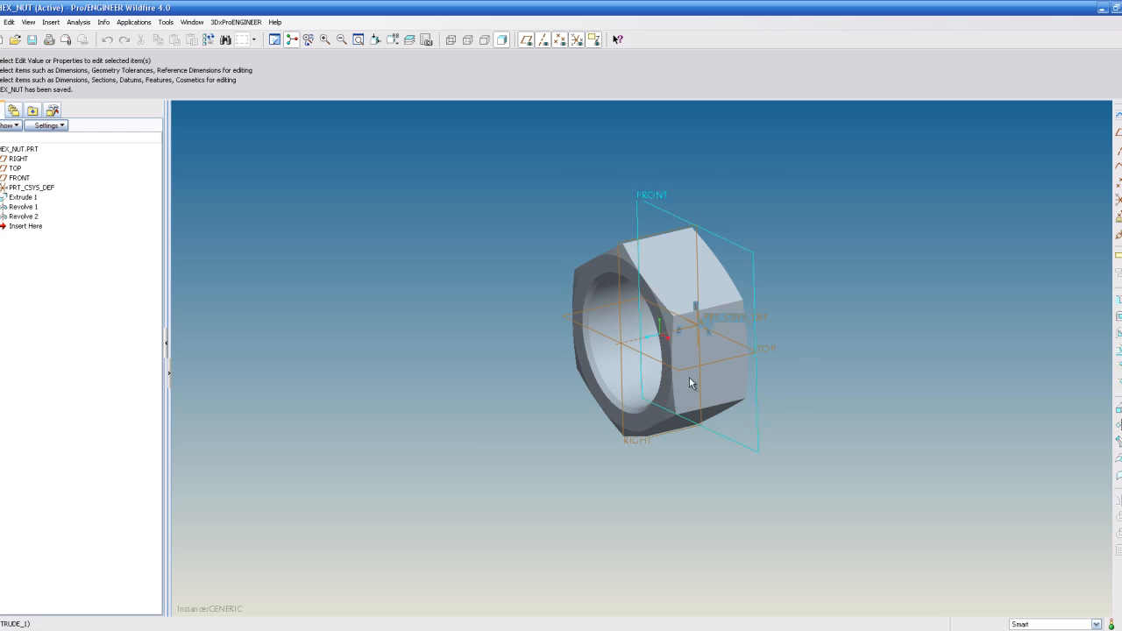
- Open the properties of the nut's 200 dimension and examine its dimension name, then close without changes
{"action": "scroll", "coordinate": [675, 365], "scroll_direction": "down", "scroll_amount": 3}
{"action": "scroll", "coordinate": [671, 362], "scroll_direction": "up", "scroll_amount": 2}
{"action": "mouse_move", "coordinate": [672, 348]}
{"action": "middle_mouse_down"}
{"action": "mouse_move", "coordinate": [657, 369]}
{"action": "mouse_move", "coordinate": [666, 363]}
{"action": "mouse_move", "coordinate": [645, 356]}
{"action": "middle_mouse_up"}
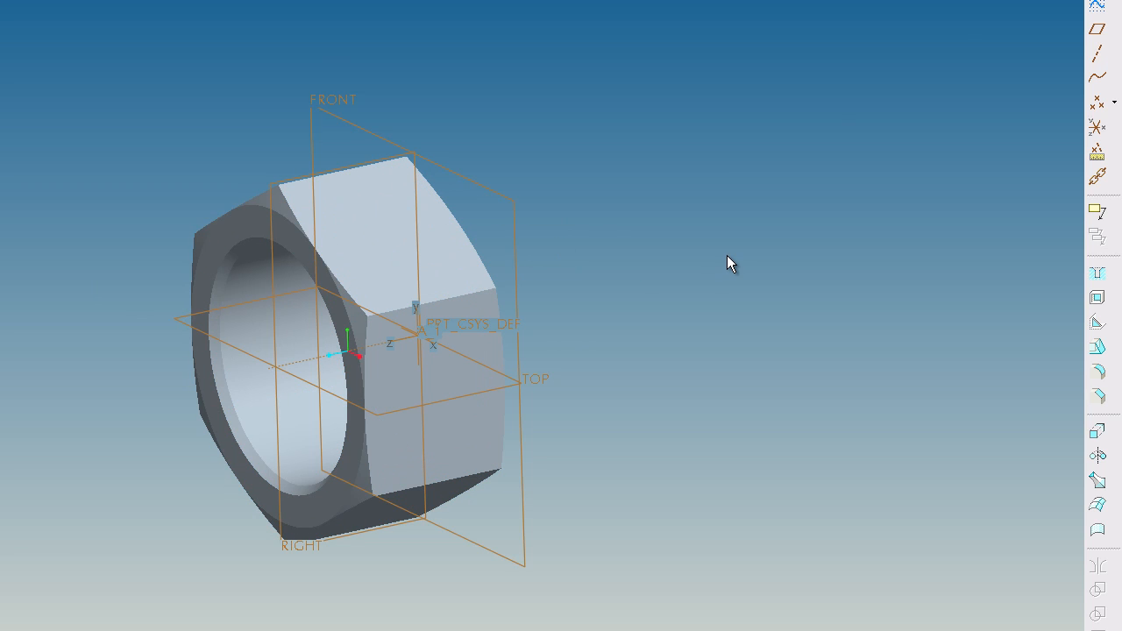
{"action": "left_click", "coordinate": [386, 227]}
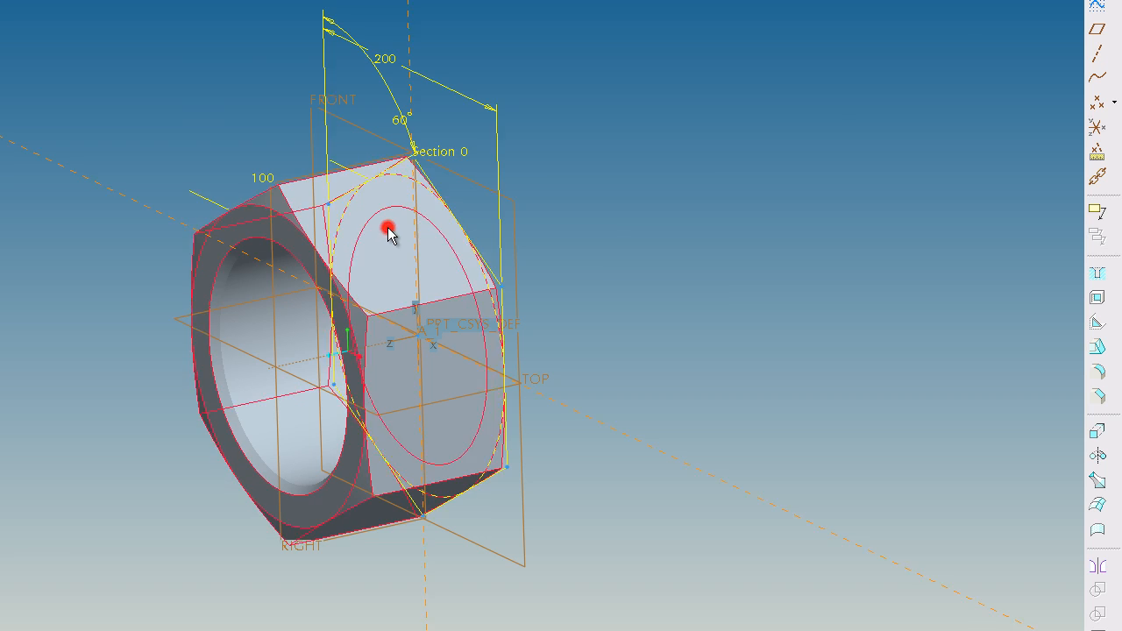
{"action": "left_click", "coordinate": [393, 67]}
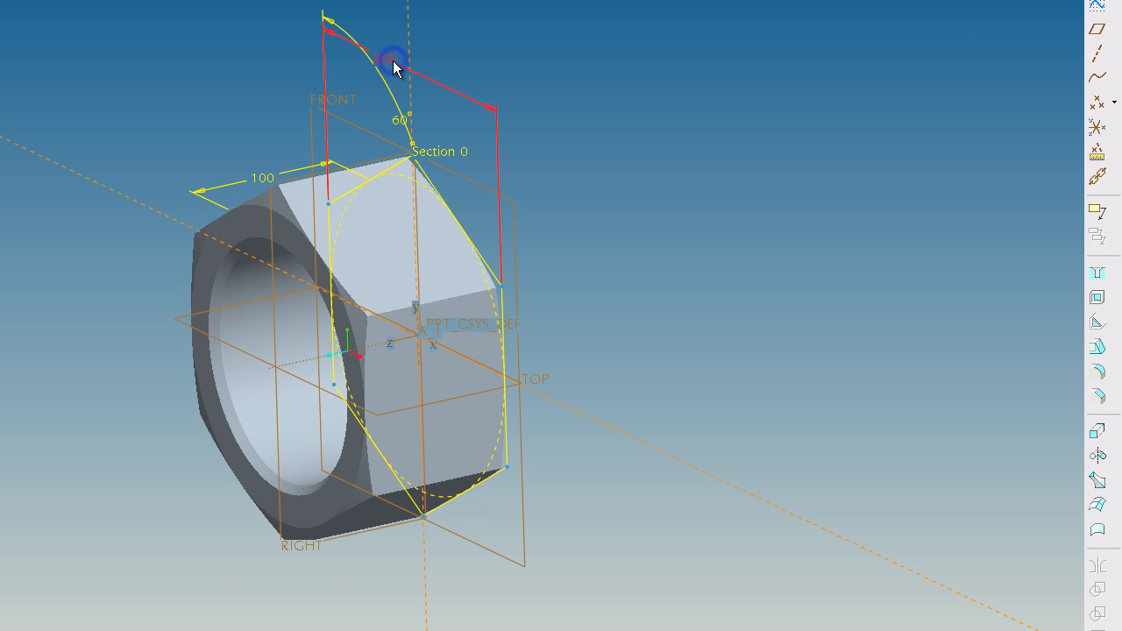
{"action": "right_click", "coordinate": [394, 61]}
{"action": "left_click", "coordinate": [440, 155]}
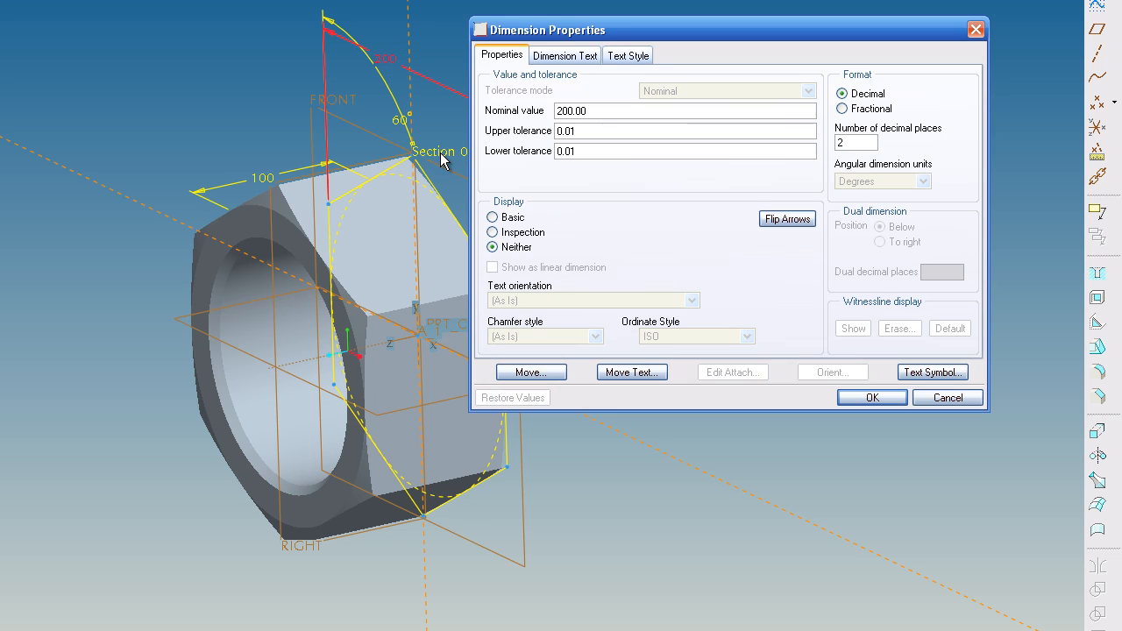
{"action": "left_click", "coordinate": [568, 54]}
{"action": "left_click_drag", "start_coordinate": [593, 30], "coordinate": [322, 14]}
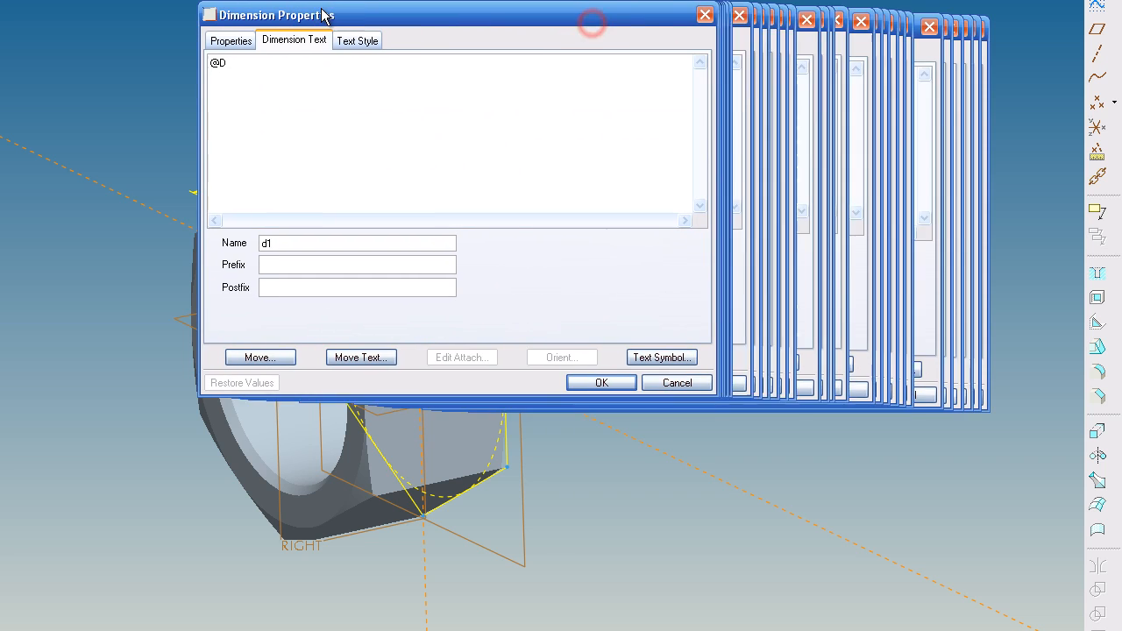
{"action": "double_click", "coordinate": [282, 242]}
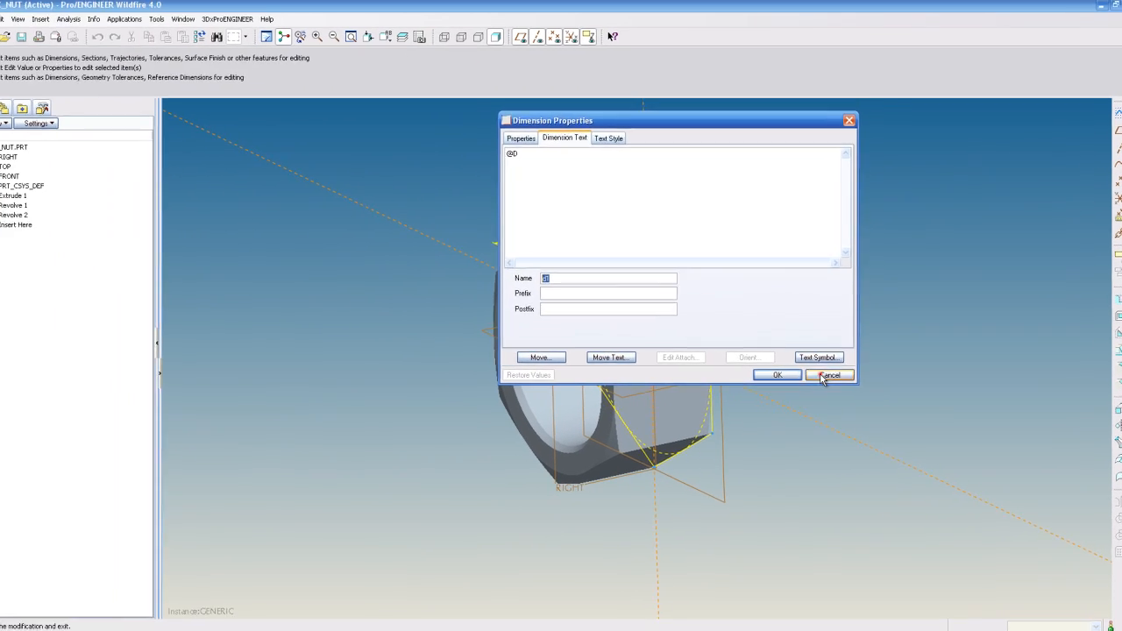
{"action": "left_click", "coordinate": [677, 383]}
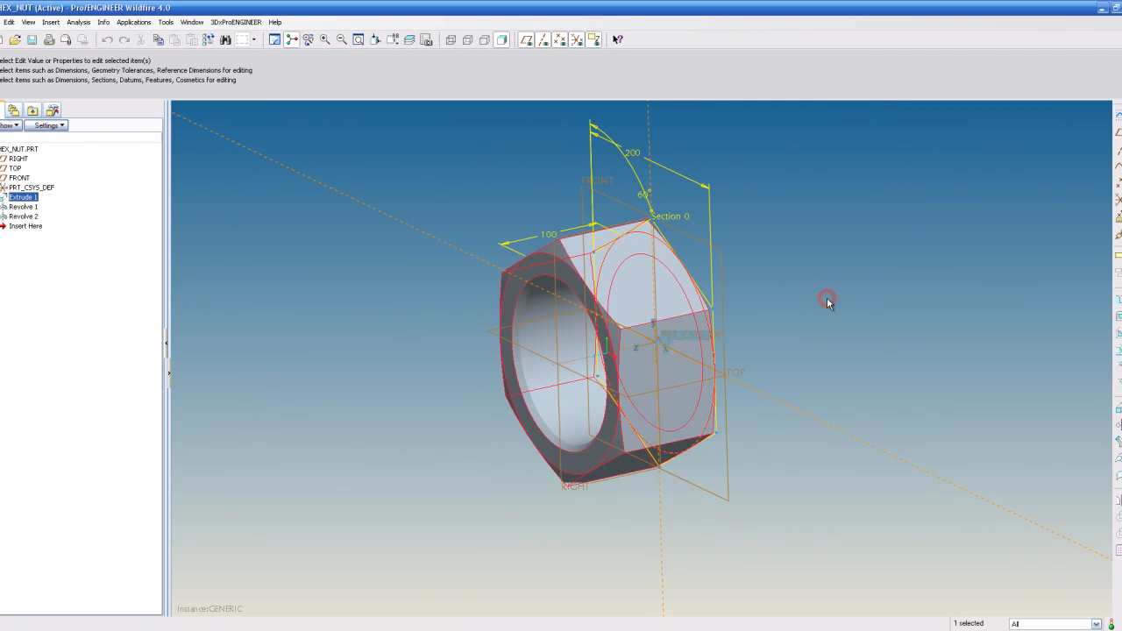
{"action": "left_click", "coordinate": [827, 300]}
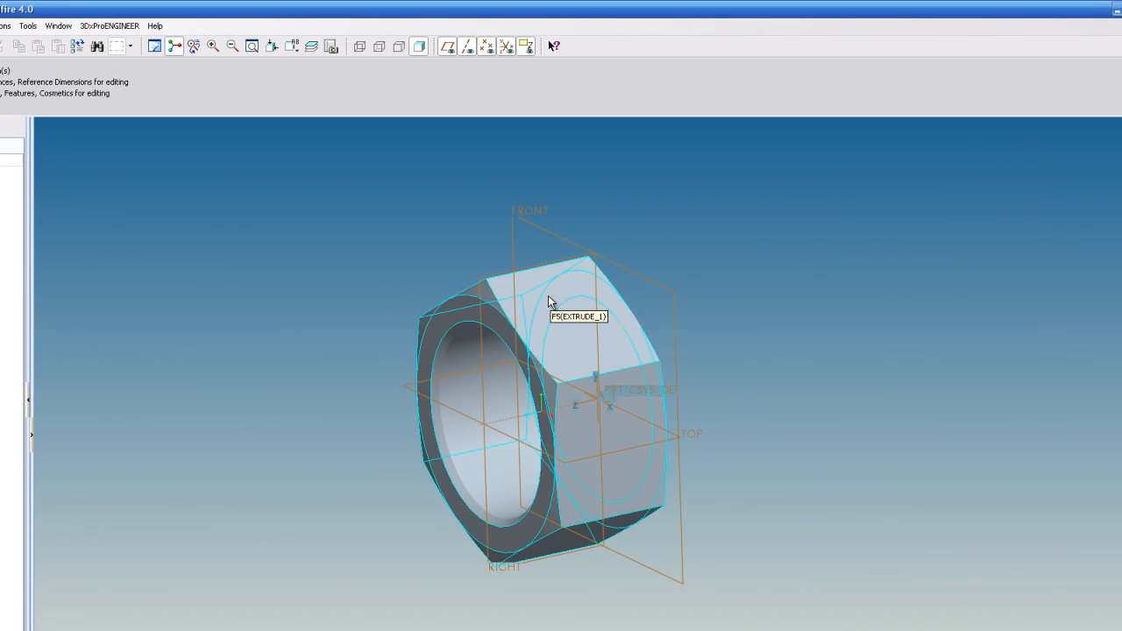
{"action": "double_click", "coordinate": [548, 295]}
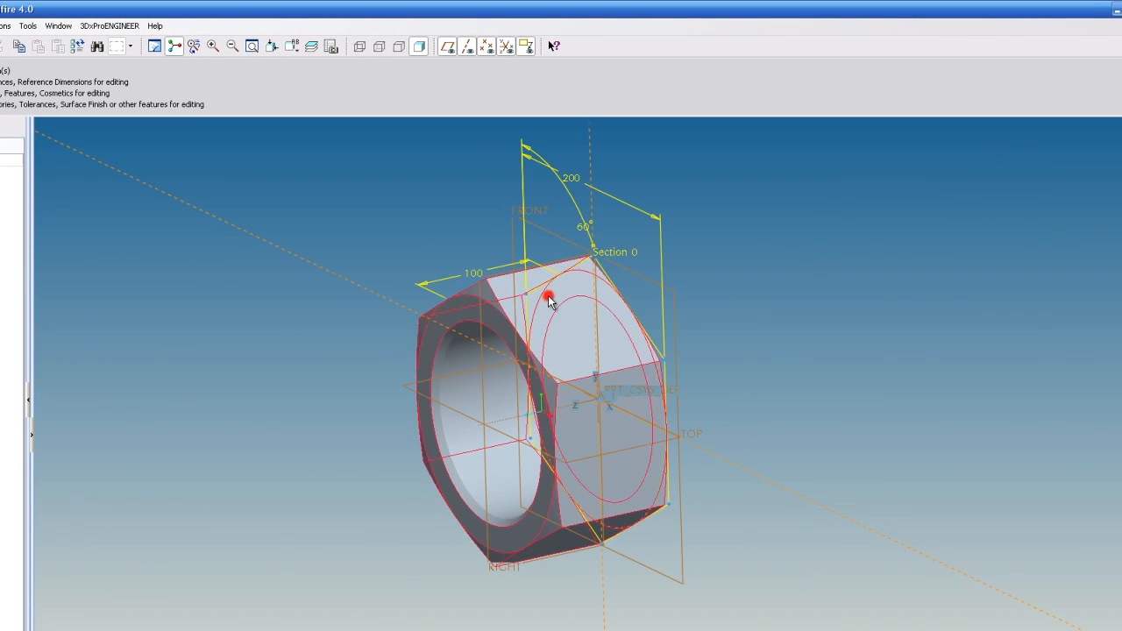
{"action": "left_click", "coordinate": [354, 204]}
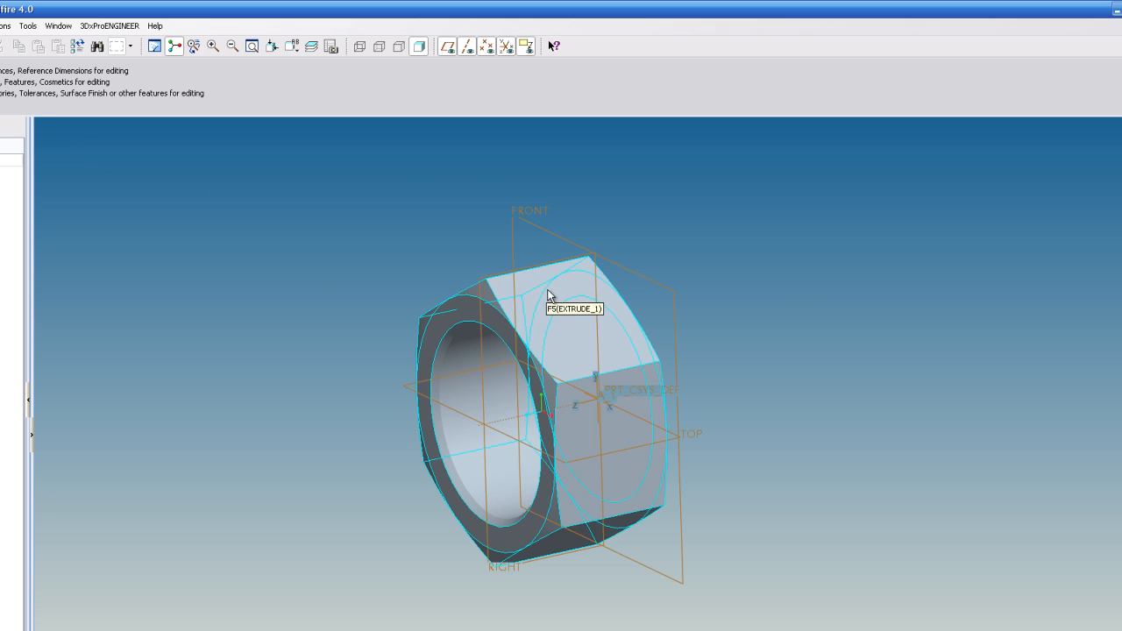
- Open the part's family table and delete the entire existing table
{"action": "left_click", "coordinate": [28, 25]}
{"action": "left_click", "coordinate": [53, 82]}
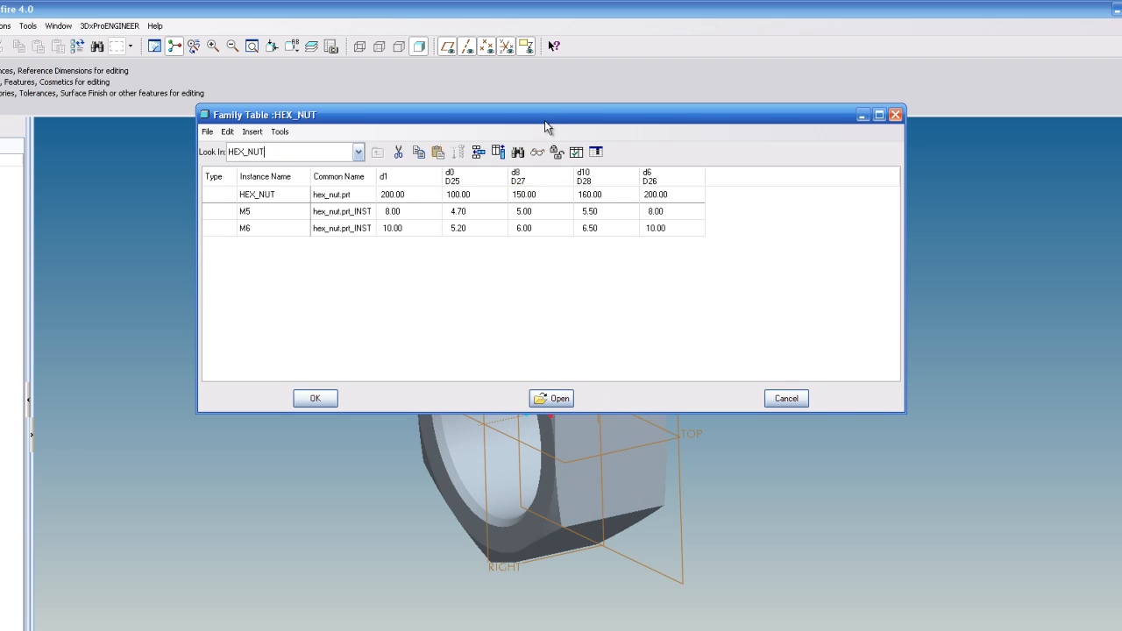
{"action": "left_click", "coordinate": [227, 131]}
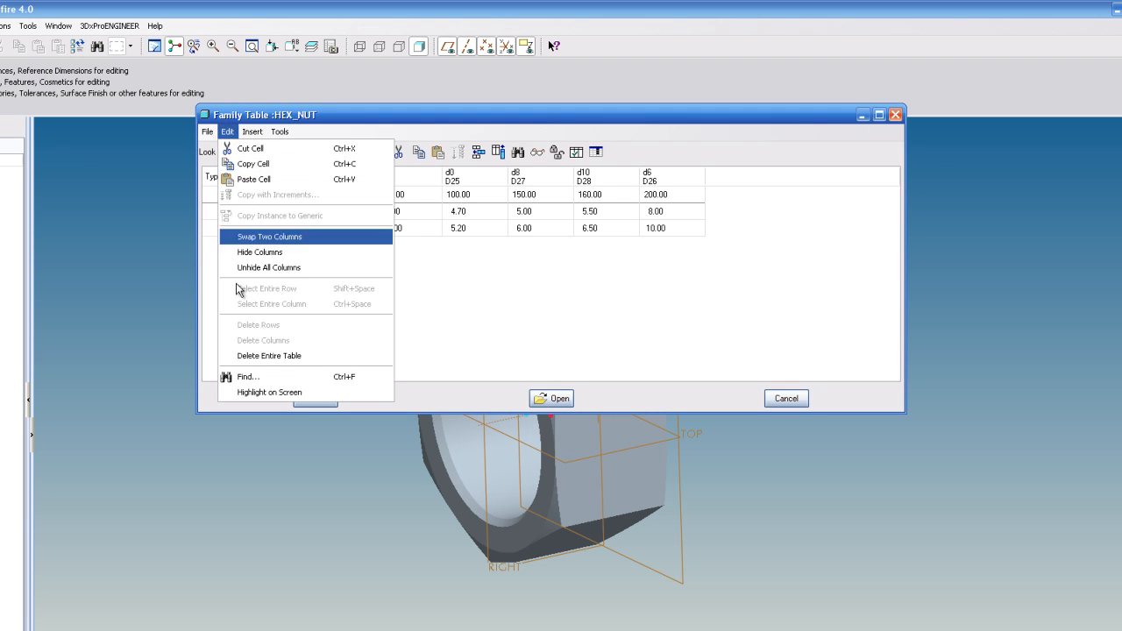
{"action": "left_click", "coordinate": [251, 354]}
{"action": "left_click", "coordinate": [523, 287]}
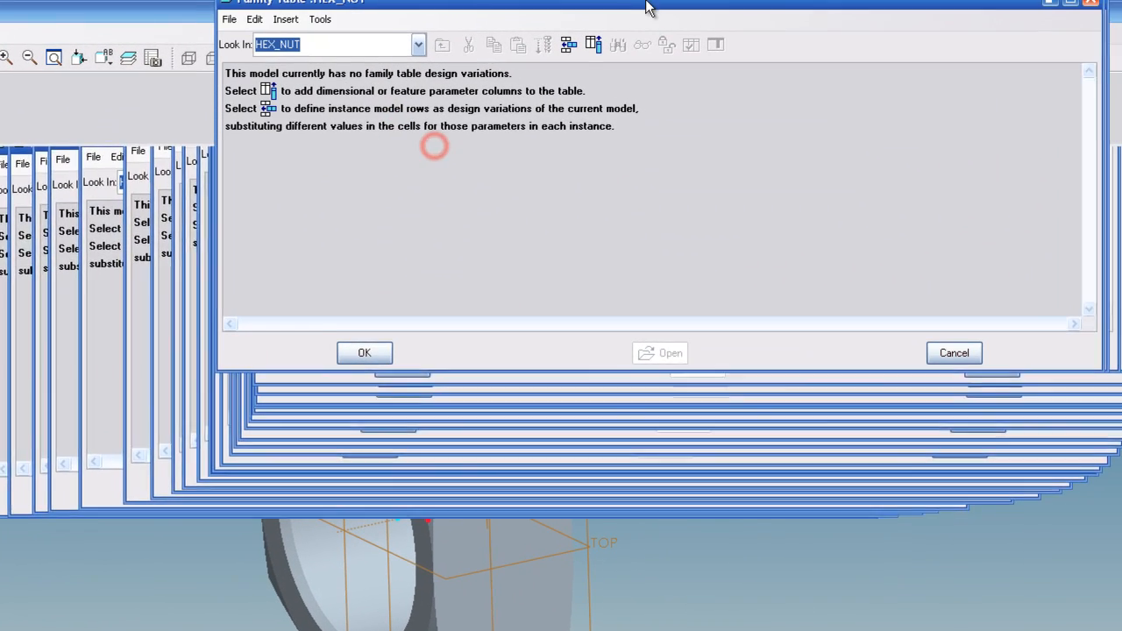
- Add a new instance row to the family table and name it M5
{"action": "left_click_drag", "start_coordinate": [647, 7], "coordinate": [623, 7]}
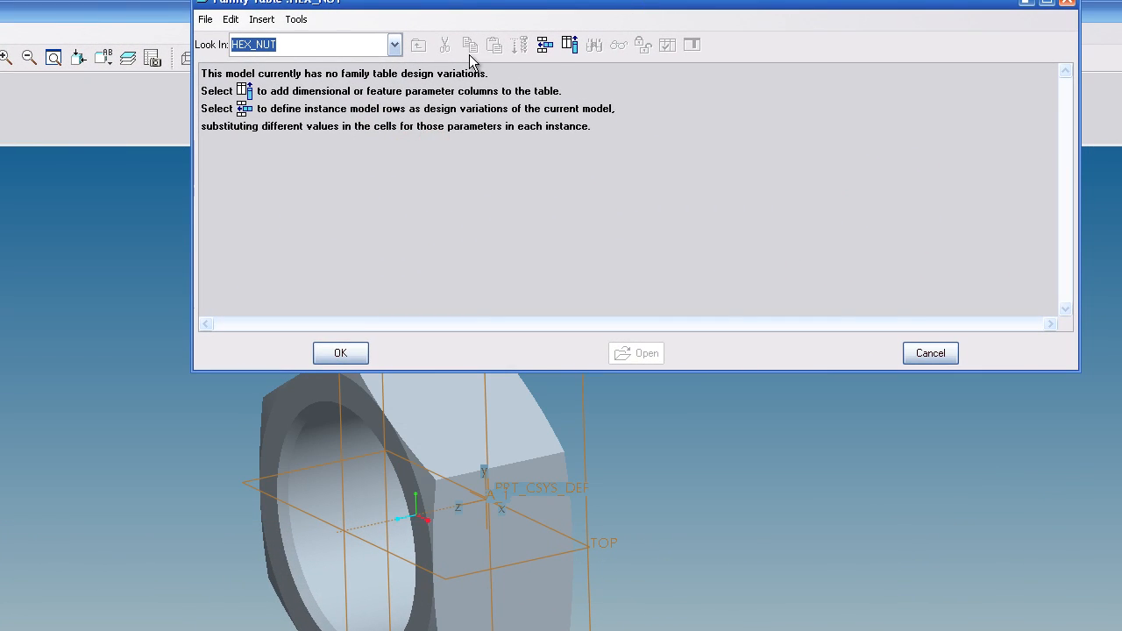
{"action": "left_click", "coordinate": [544, 45]}
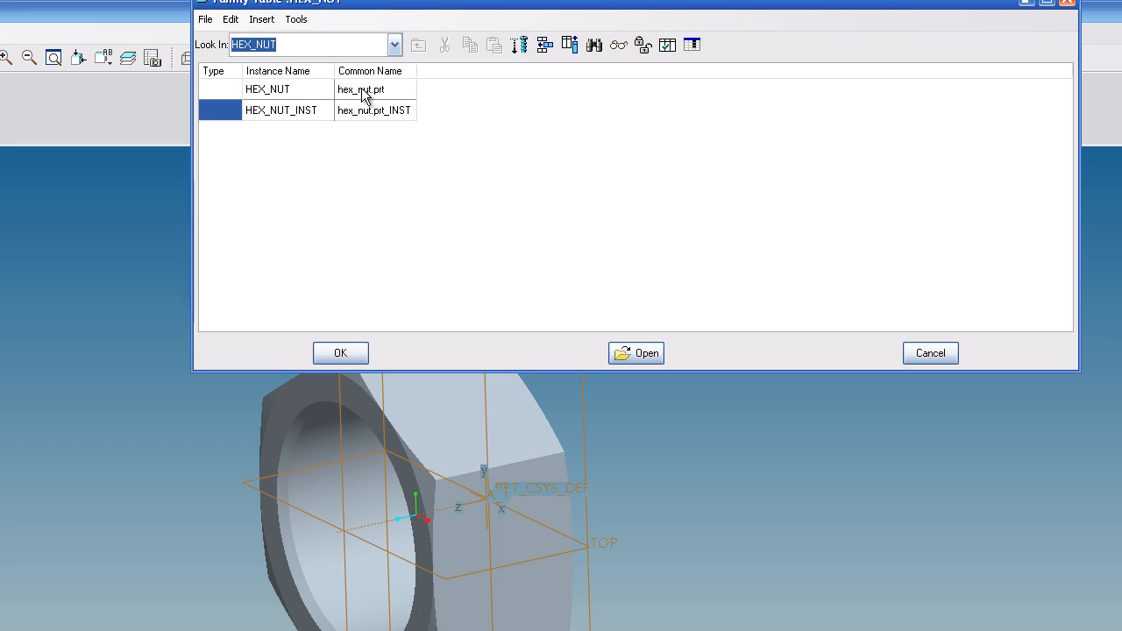
{"action": "left_click", "coordinate": [322, 112]}
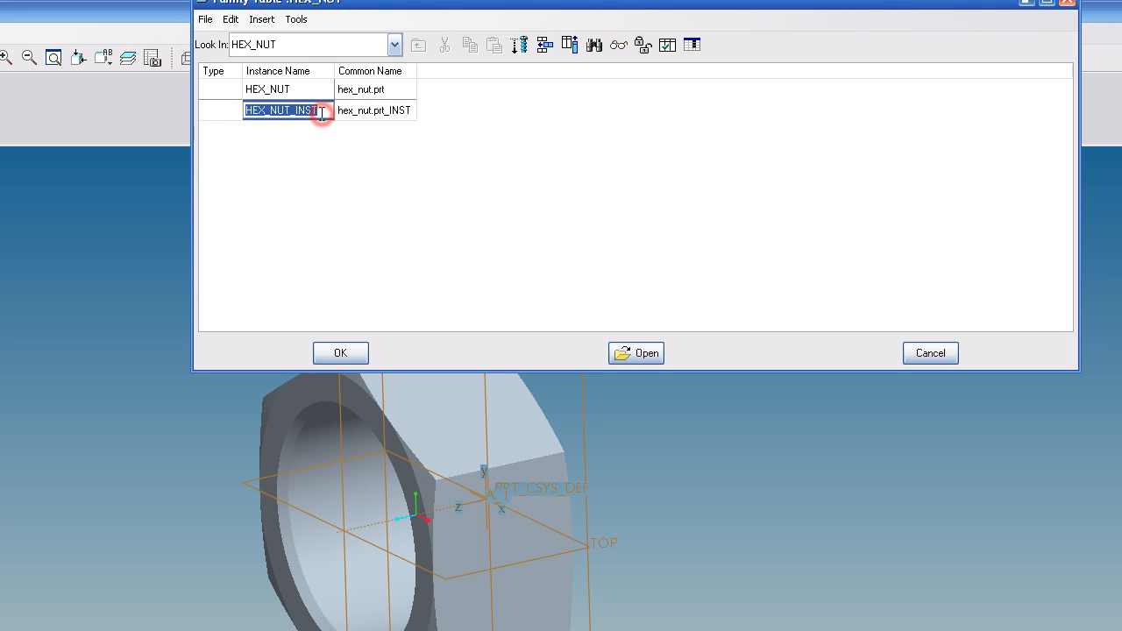
{"action": "type", "text": "M5"}
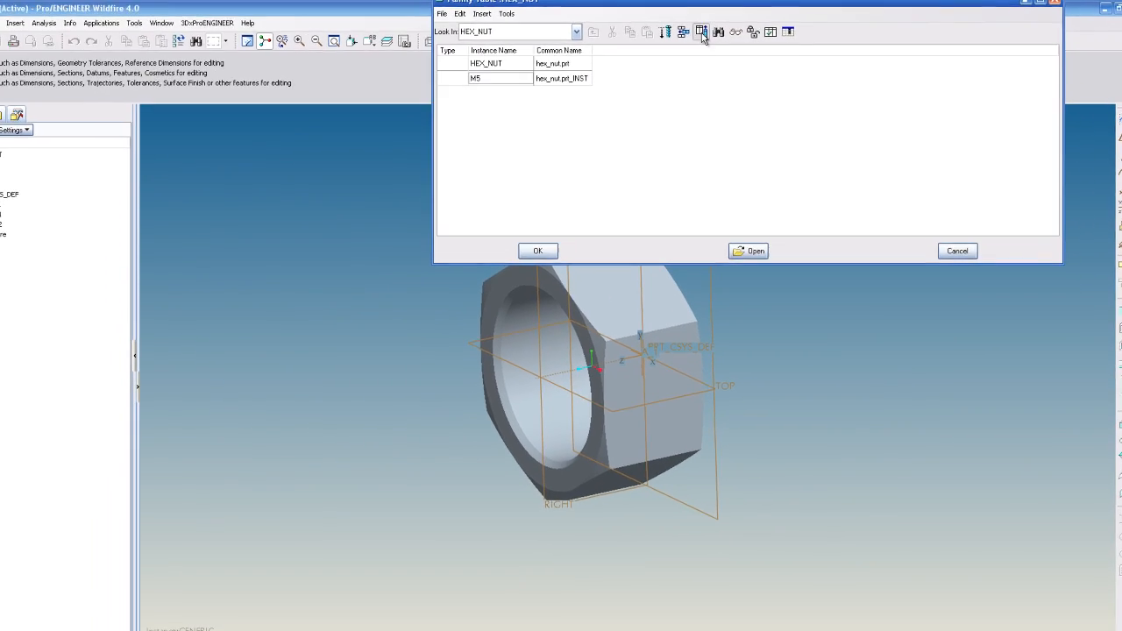
- Add the 200, 100 and 60° dimensions of the extrude as family table columns
{"action": "left_click", "coordinate": [570, 45]}
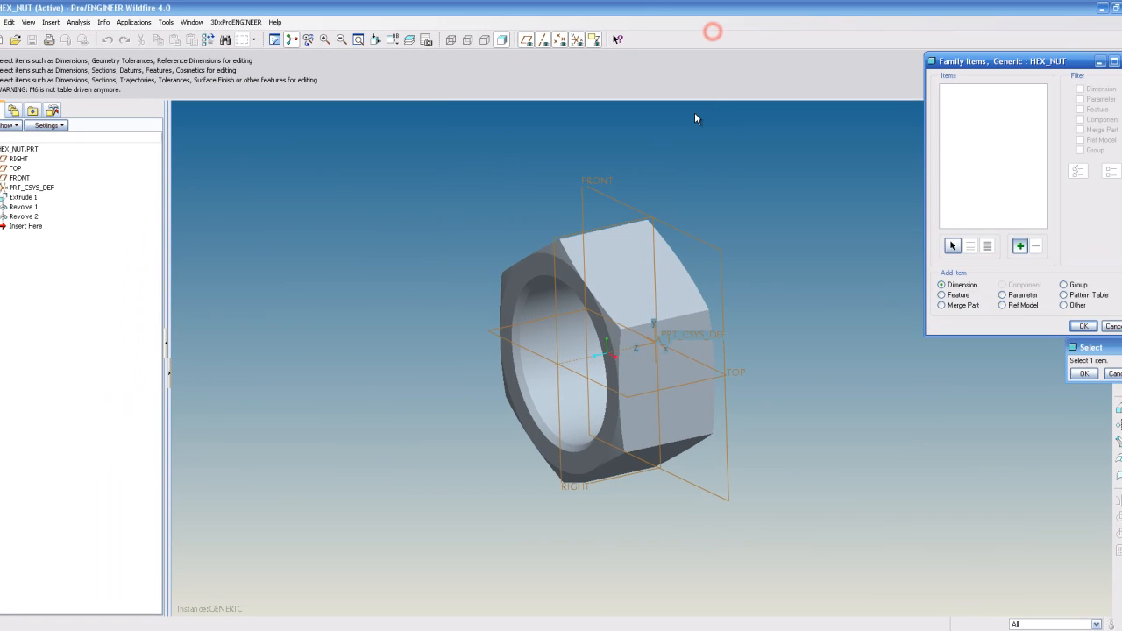
{"action": "left_click", "coordinate": [636, 281]}
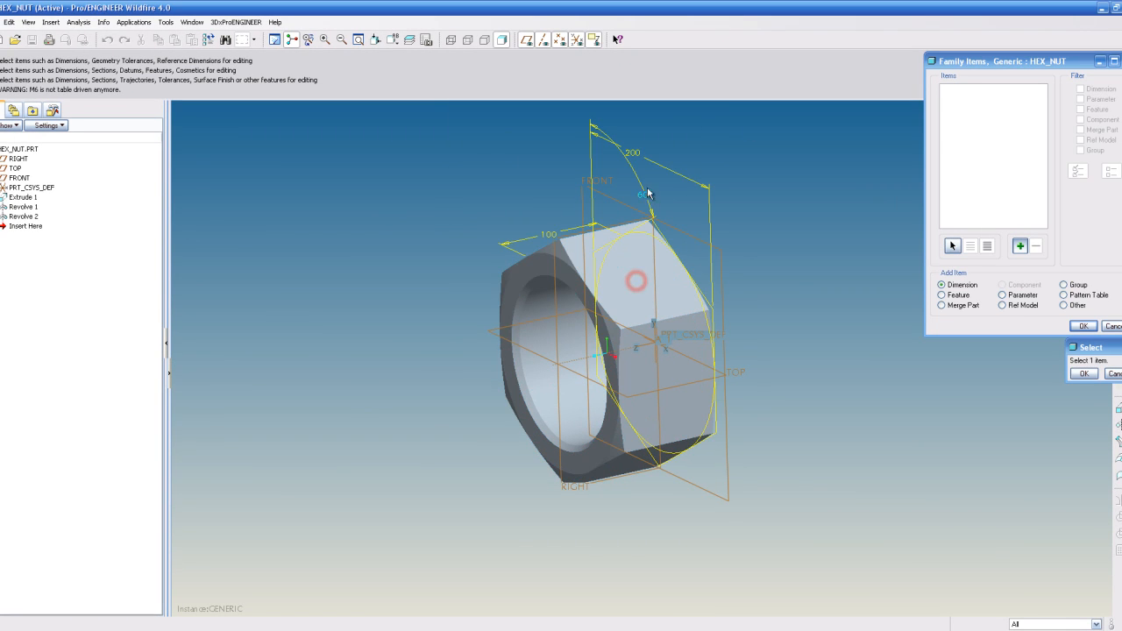
{"action": "left_click", "coordinate": [636, 155]}
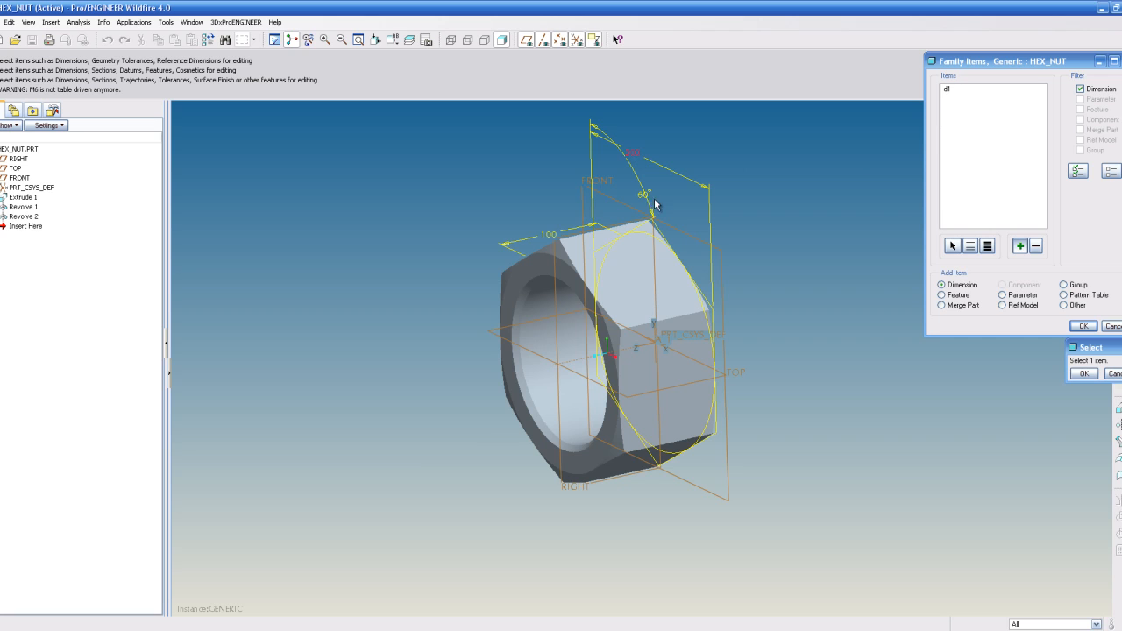
{"action": "left_click", "coordinate": [550, 235]}
{"action": "left_click", "coordinate": [644, 195]}
{"action": "left_click", "coordinate": [1084, 373]}
{"action": "left_click", "coordinate": [1083, 326]}
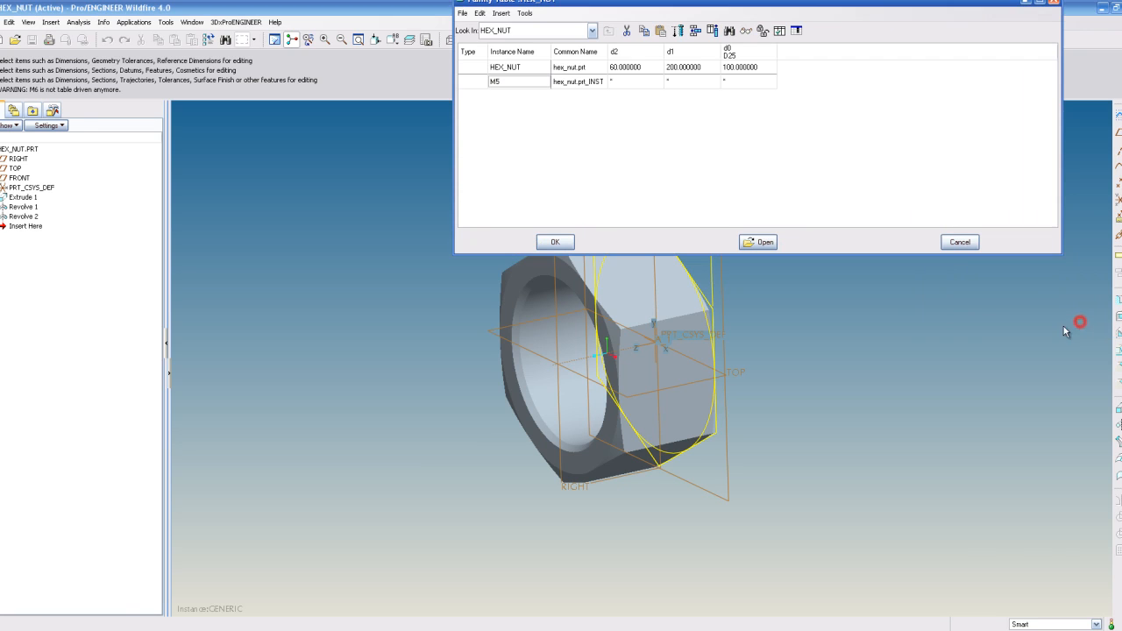
- Delete the entire family table and cancel the family table dialog
{"action": "left_click_drag", "start_coordinate": [708, 8], "coordinate": [562, 47]}
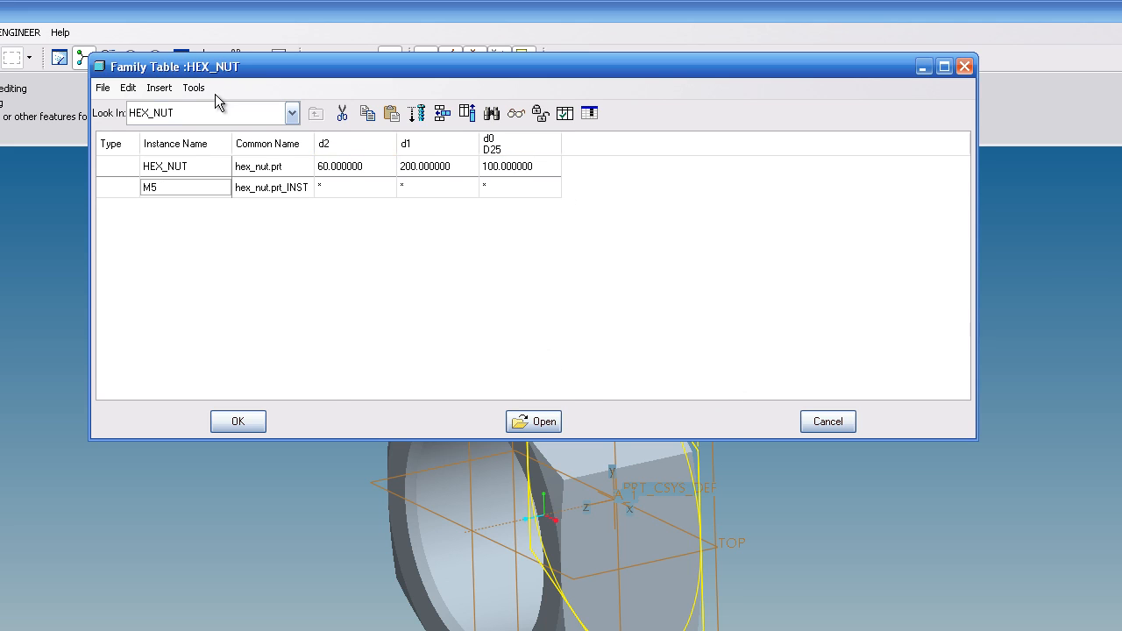
{"action": "left_click", "coordinate": [131, 89]}
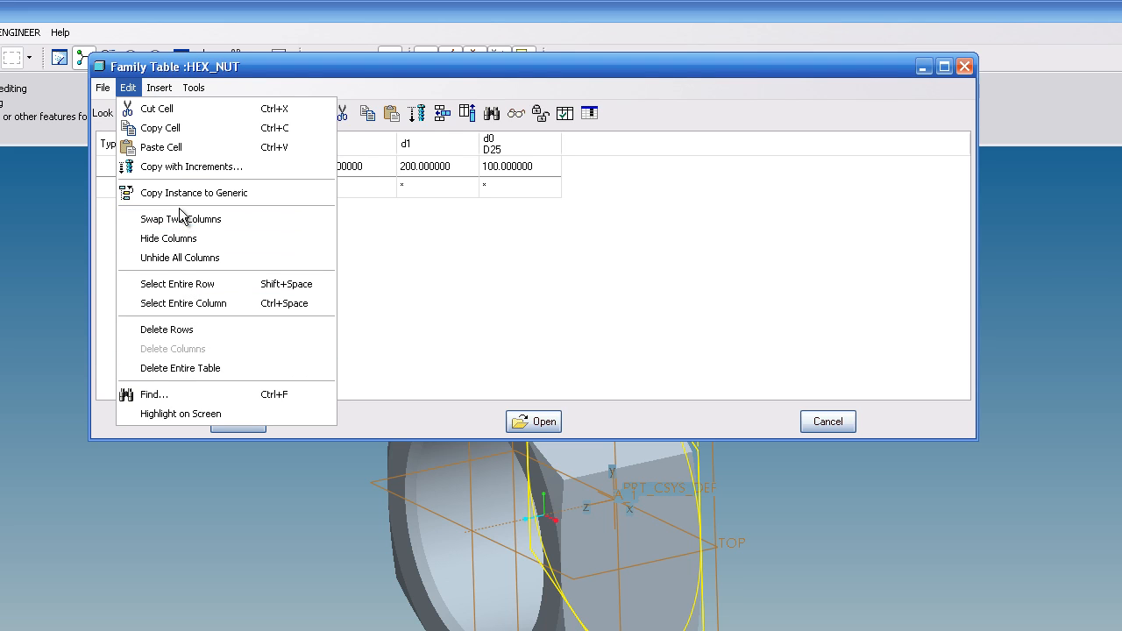
{"action": "left_click", "coordinate": [180, 369]}
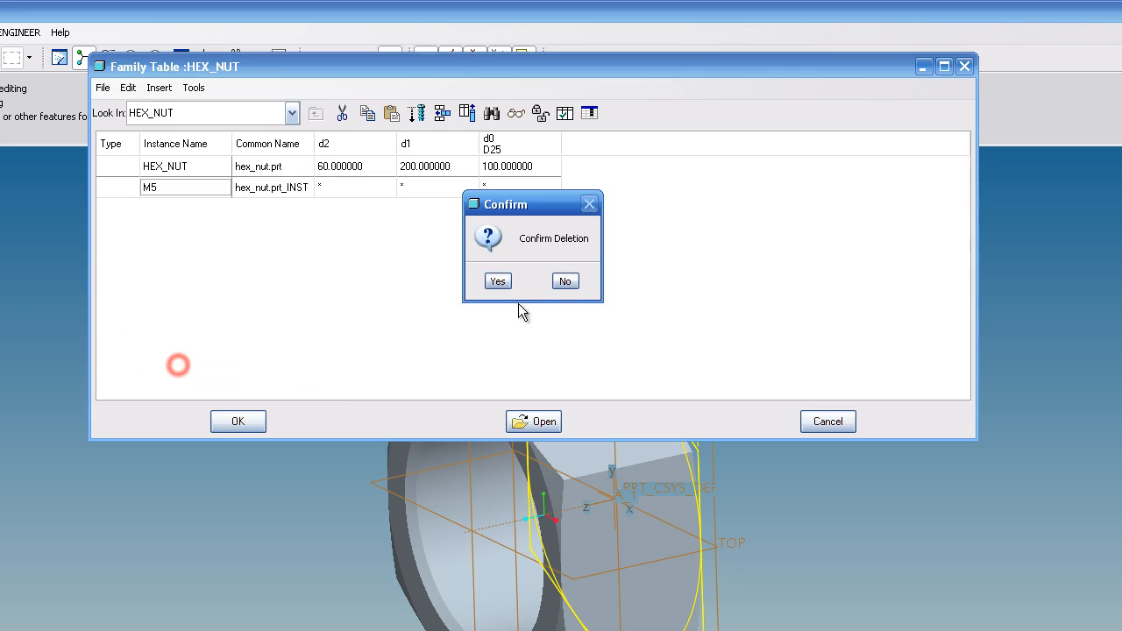
{"action": "left_click", "coordinate": [497, 280]}
{"action": "left_click", "coordinate": [965, 67]}
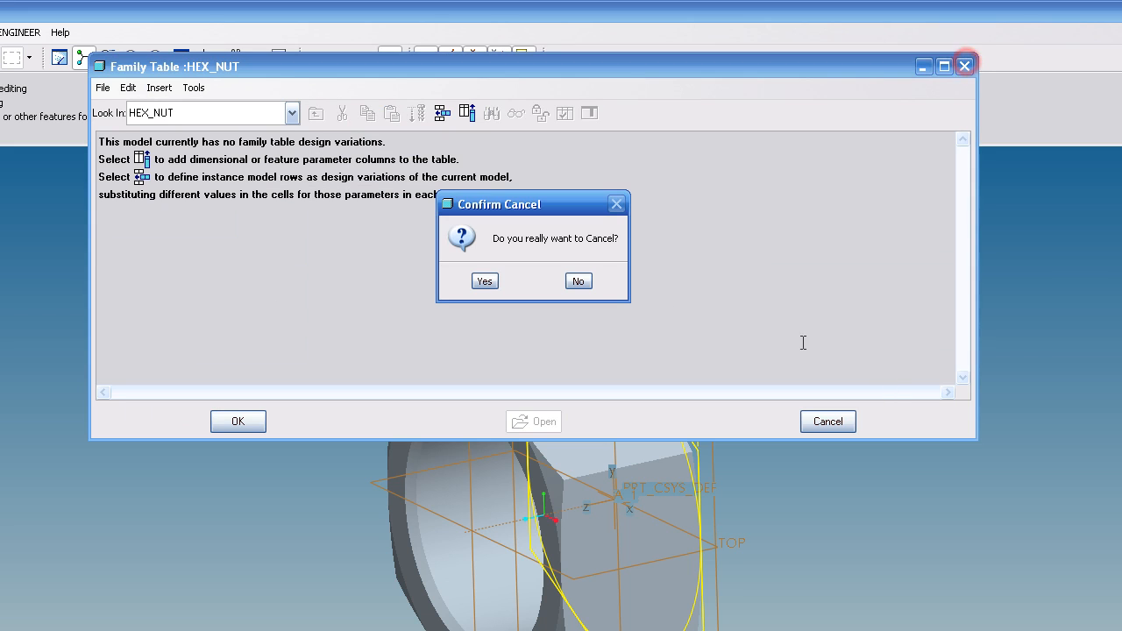
{"action": "left_click", "coordinate": [485, 282]}
{"action": "left_click", "coordinate": [972, 367]}
{"action": "left_click", "coordinate": [888, 368]}
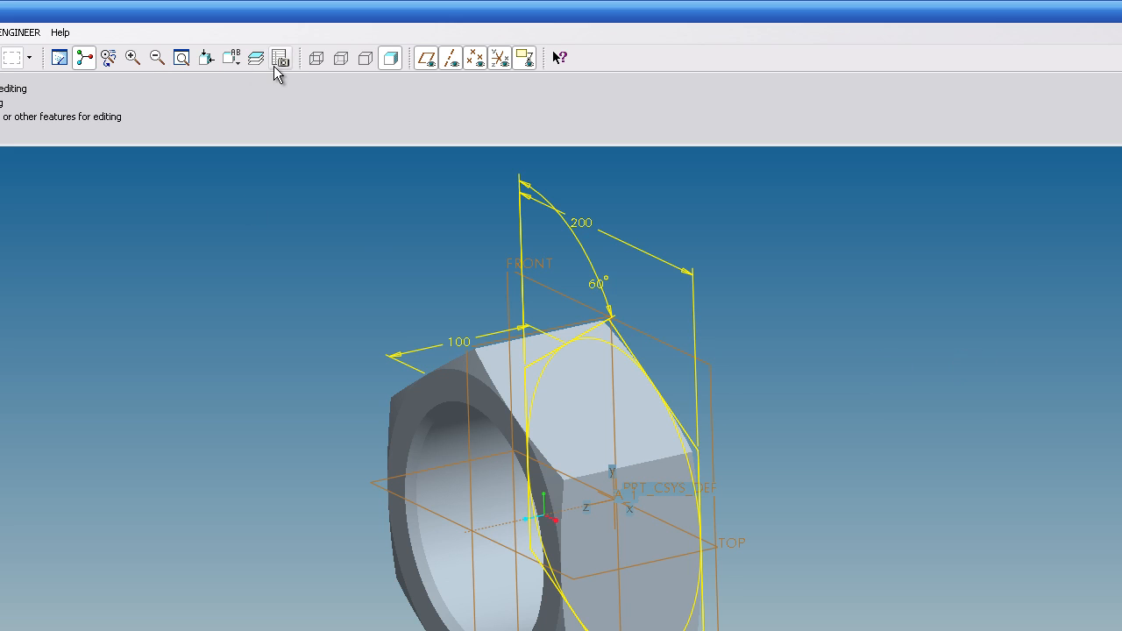
- Rename the extrude's 200 dimension to Across_Flats
{"action": "left_click", "coordinate": [59, 58]}
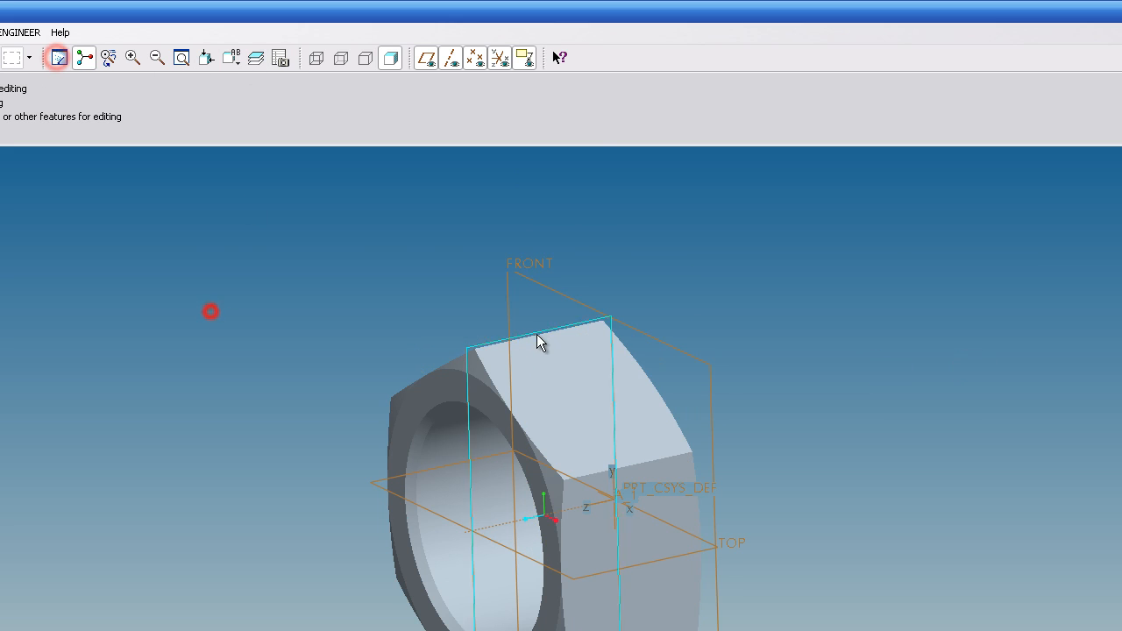
{"action": "double_click", "coordinate": [561, 368]}
{"action": "left_click", "coordinate": [586, 224]}
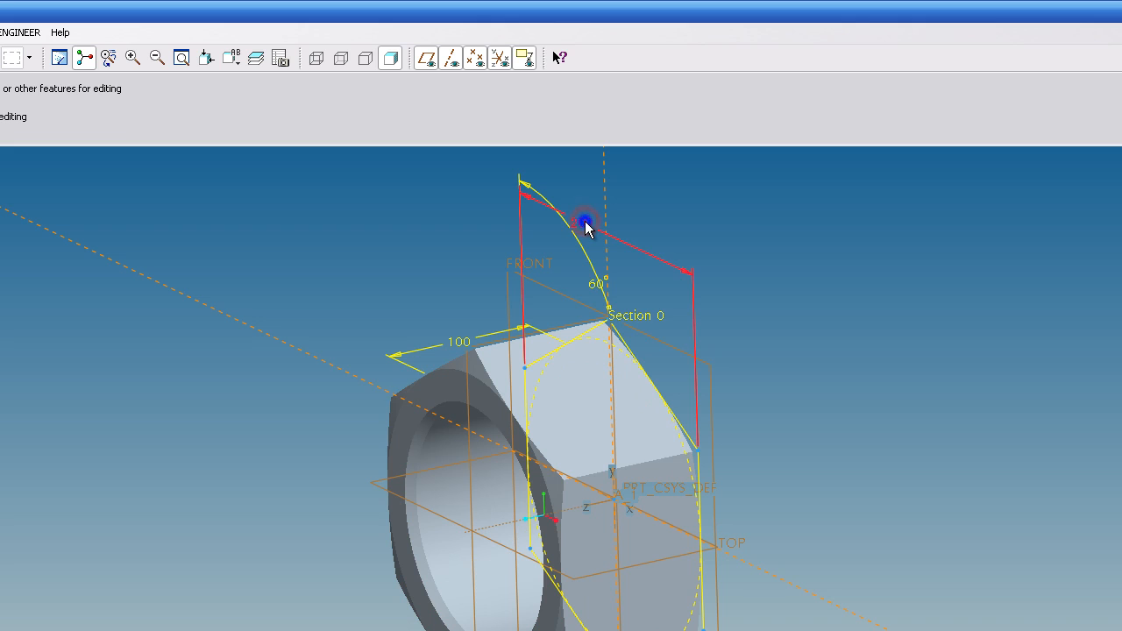
{"action": "right_click", "coordinate": [585, 225]}
{"action": "left_click", "coordinate": [636, 313]}
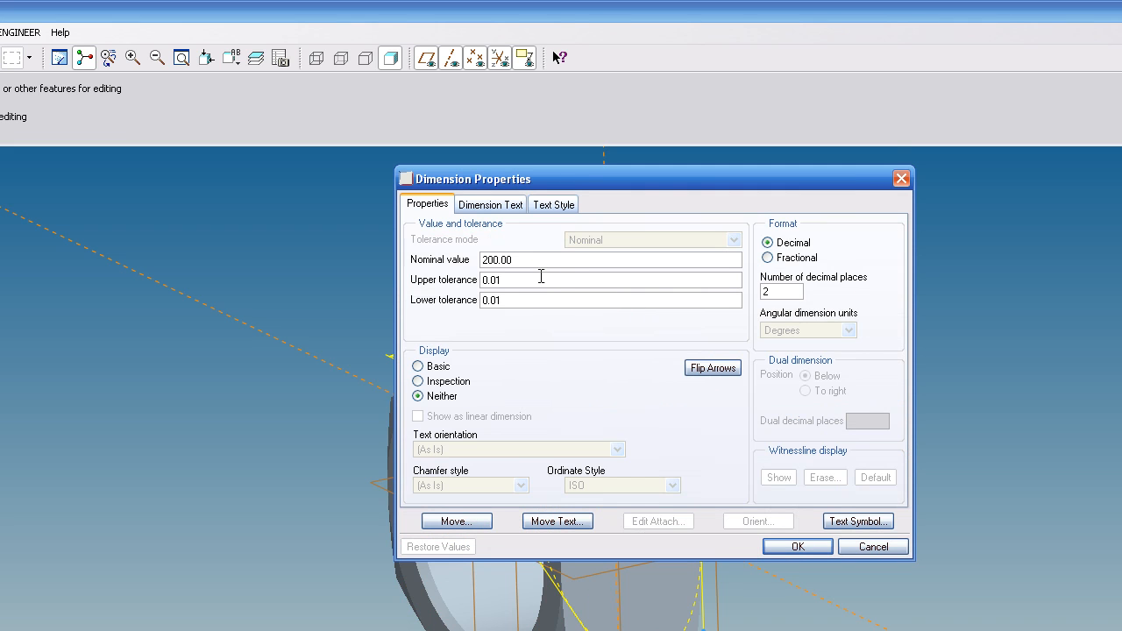
{"action": "left_click", "coordinate": [501, 204]}
{"action": "double_click", "coordinate": [476, 405]}
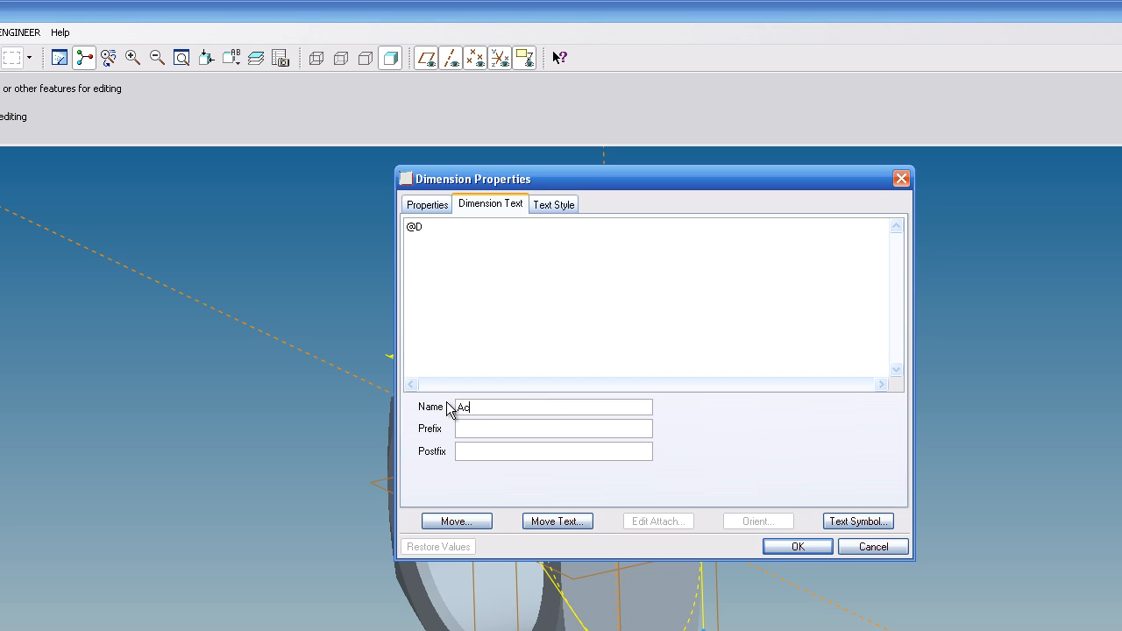
{"action": "type", "text": "Across_Flats"}
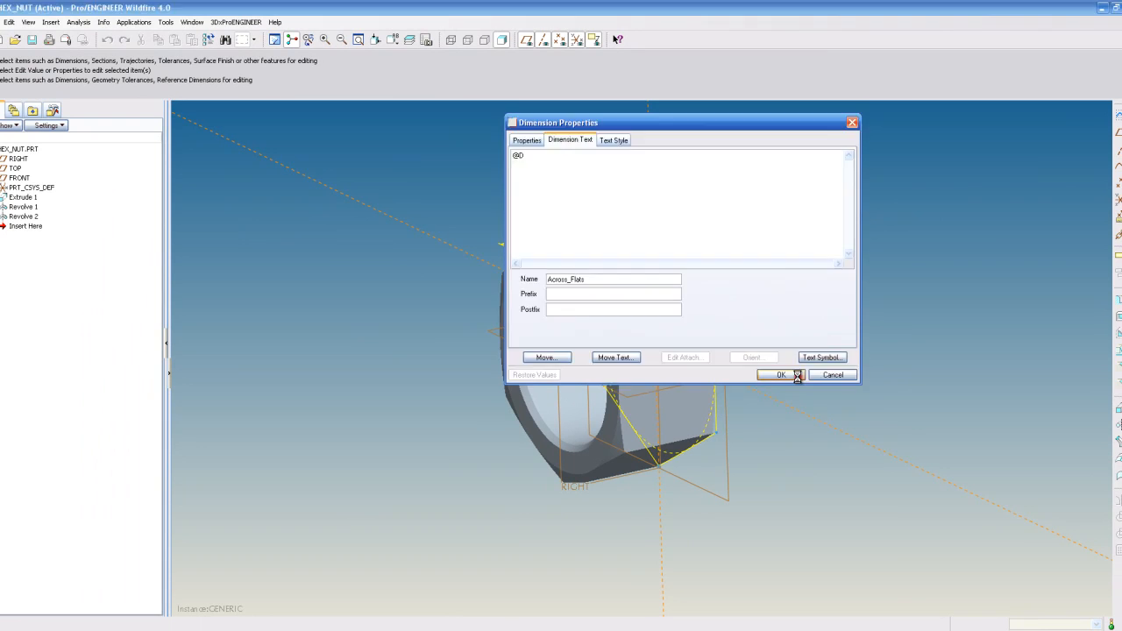
{"action": "left_click", "coordinate": [798, 546]}
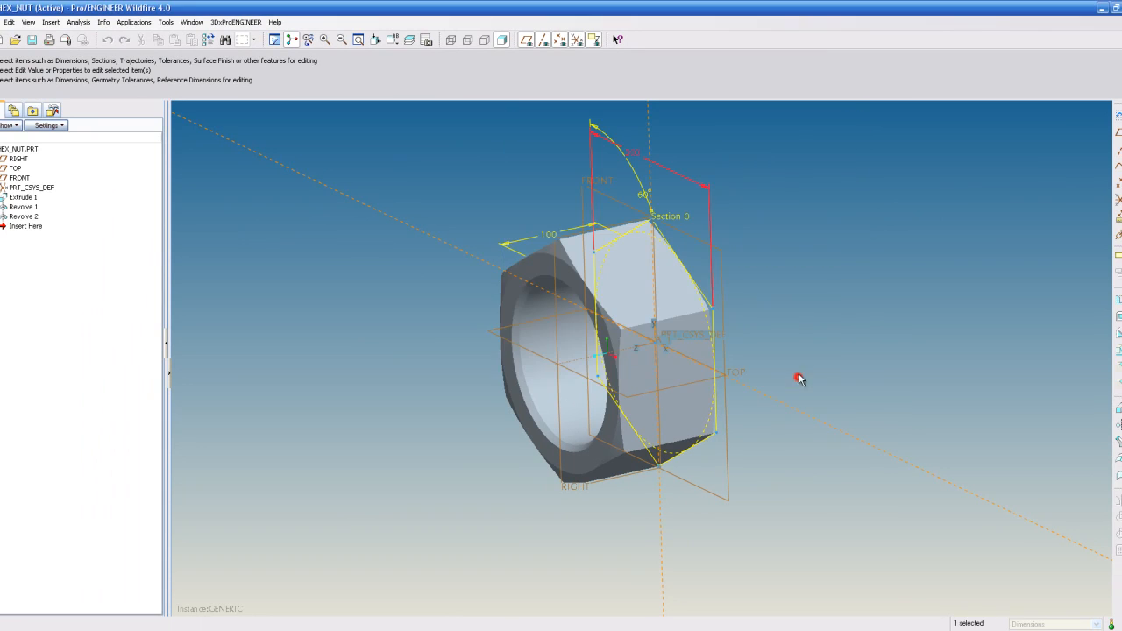
- Rename the extrude's 100 dimension to Hex_Height
{"action": "left_click", "coordinate": [545, 234]}
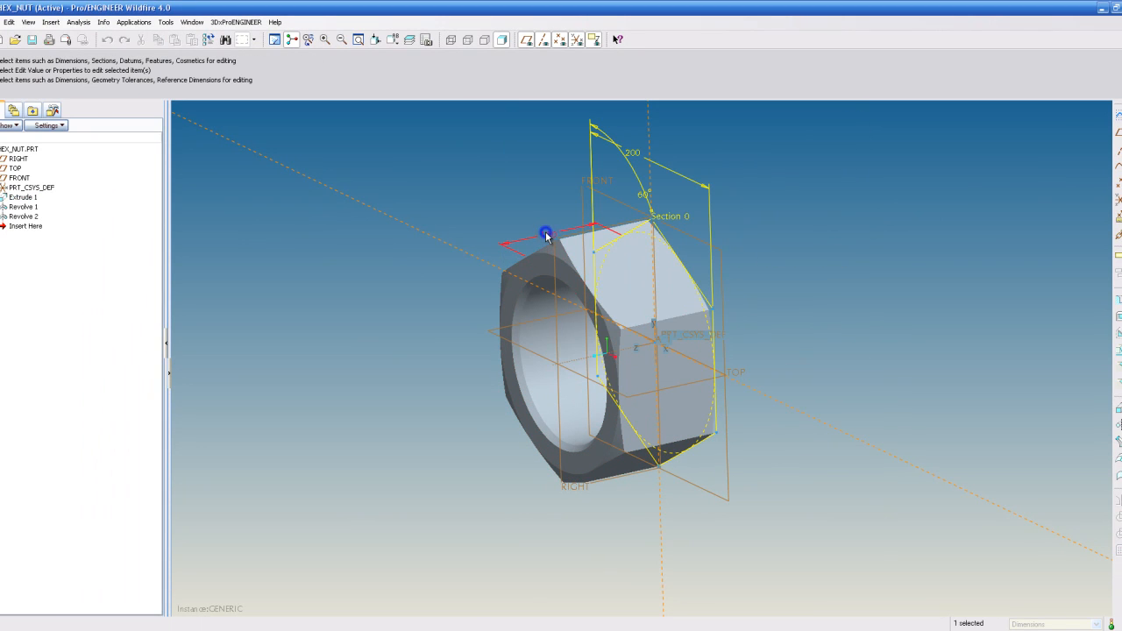
{"action": "right_click", "coordinate": [546, 234]}
{"action": "left_click", "coordinate": [585, 294]}
{"action": "left_click", "coordinate": [579, 141]}
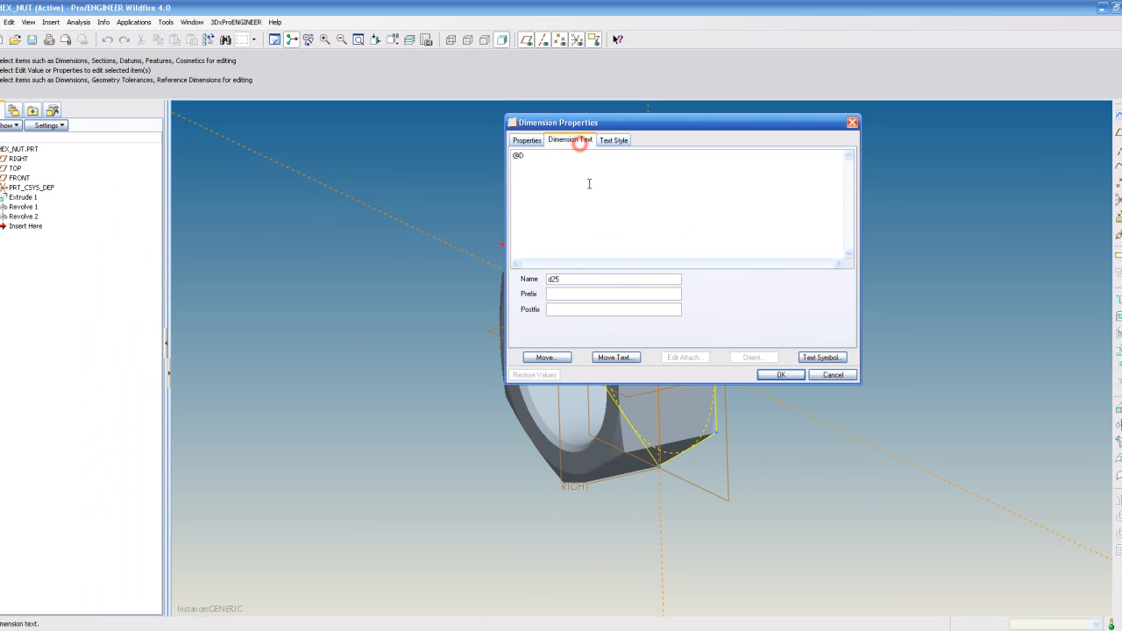
{"action": "double_click", "coordinate": [580, 279]}
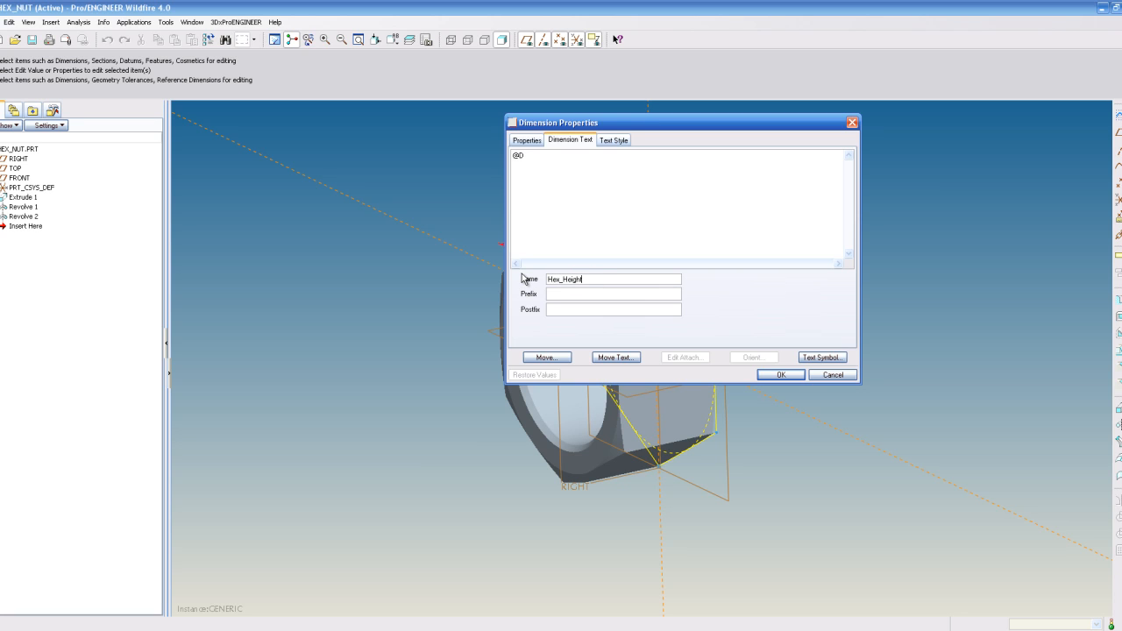
{"action": "left_click", "coordinate": [780, 374]}
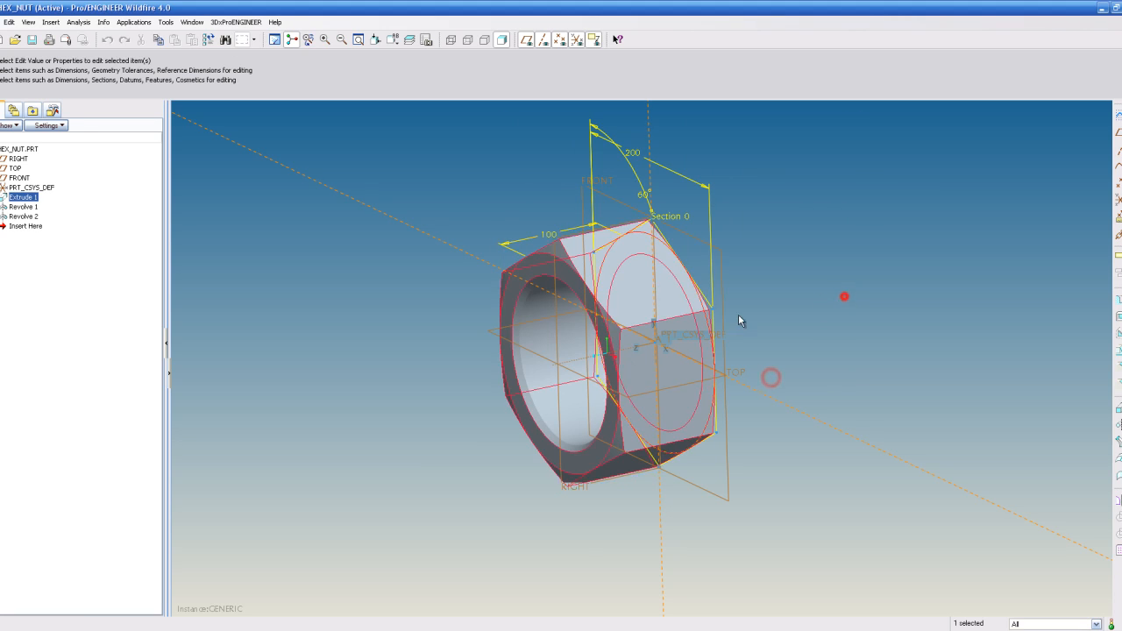
- Rename the first revolve's 150 diameter dimension to Thread_OD
{"action": "double_click", "coordinate": [556, 351]}
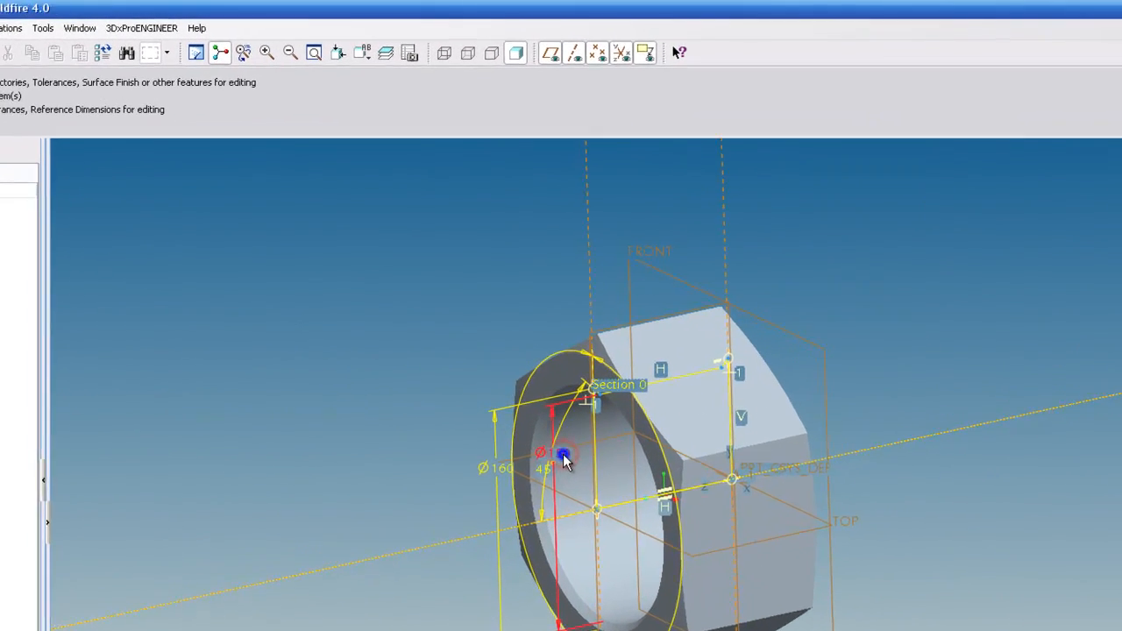
{"action": "right_click", "coordinate": [540, 348]}
{"action": "left_click", "coordinate": [571, 411]}
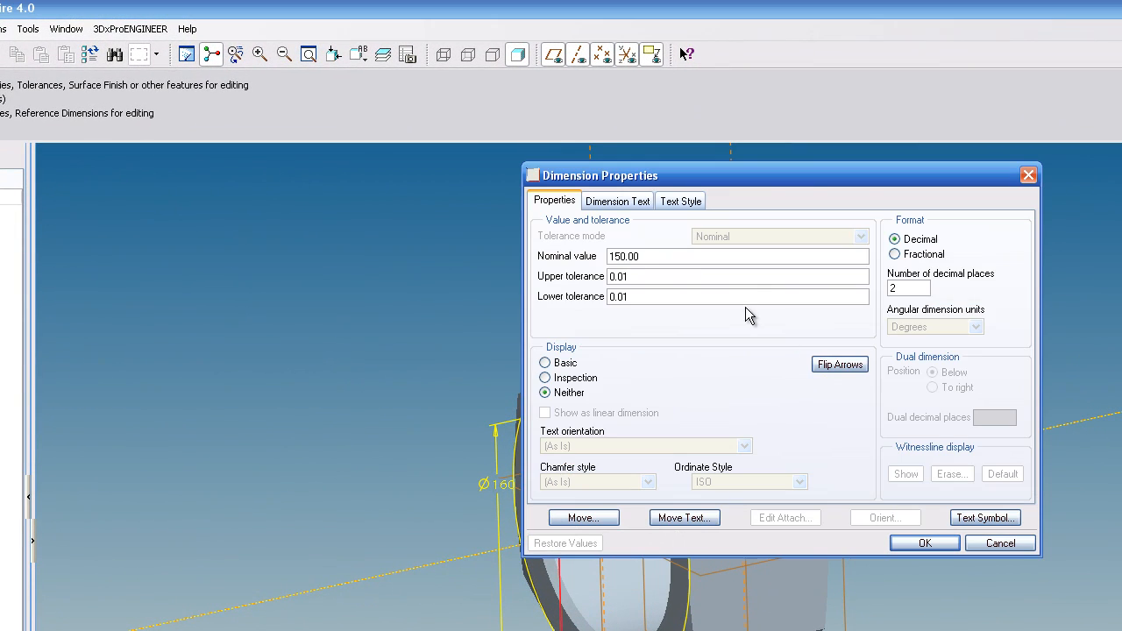
{"action": "left_click", "coordinate": [633, 201]}
{"action": "double_click", "coordinate": [638, 403]}
{"action": "type", "text": "Thread_OD"}
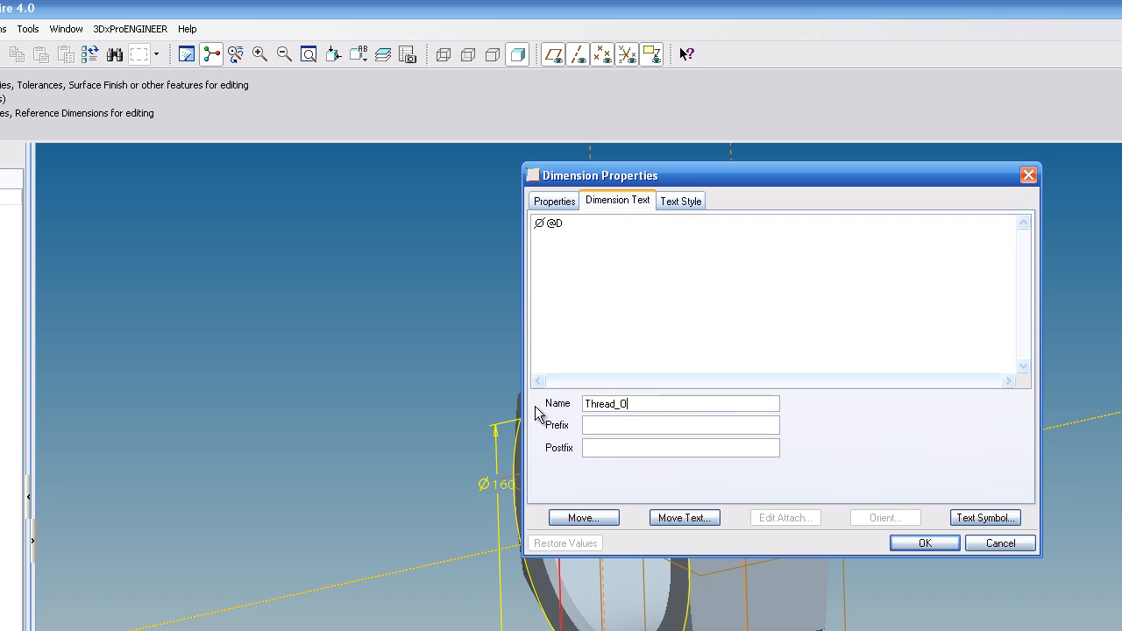
{"action": "left_click", "coordinate": [903, 544]}
- Rename the first revolve's 160 diameter dimension to Thread_Cham
{"action": "left_click", "coordinate": [496, 485]}
{"action": "right_click", "coordinate": [496, 485]}
{"action": "left_click", "coordinate": [585, 582]}
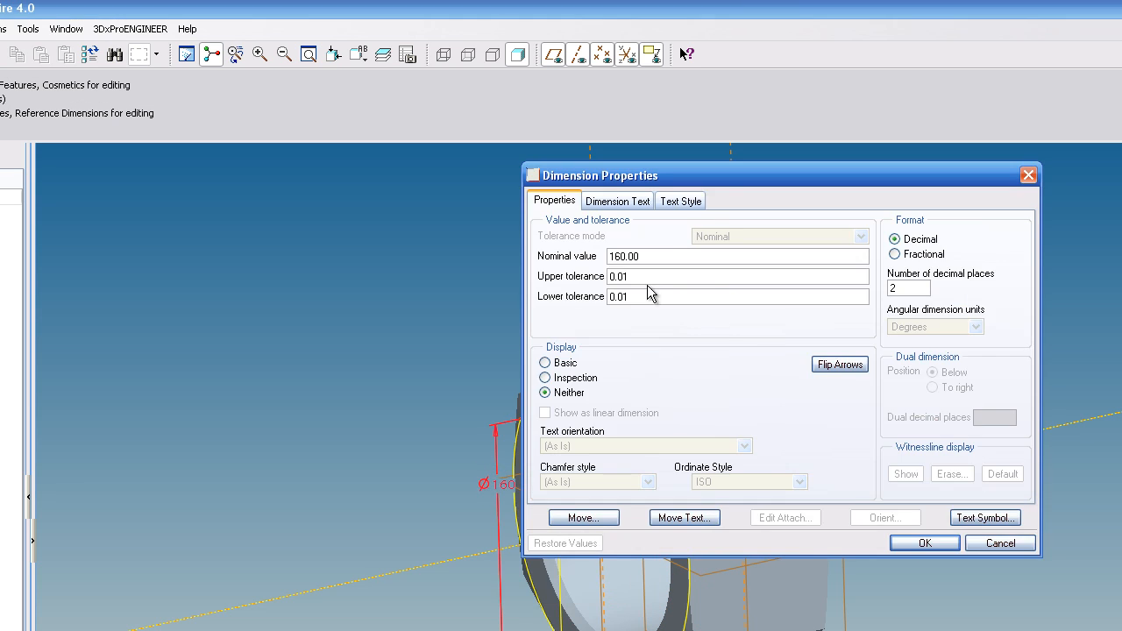
{"action": "left_click", "coordinate": [618, 200]}
{"action": "double_click", "coordinate": [634, 403]}
{"action": "type", "text": "Thread_Chamfer"}
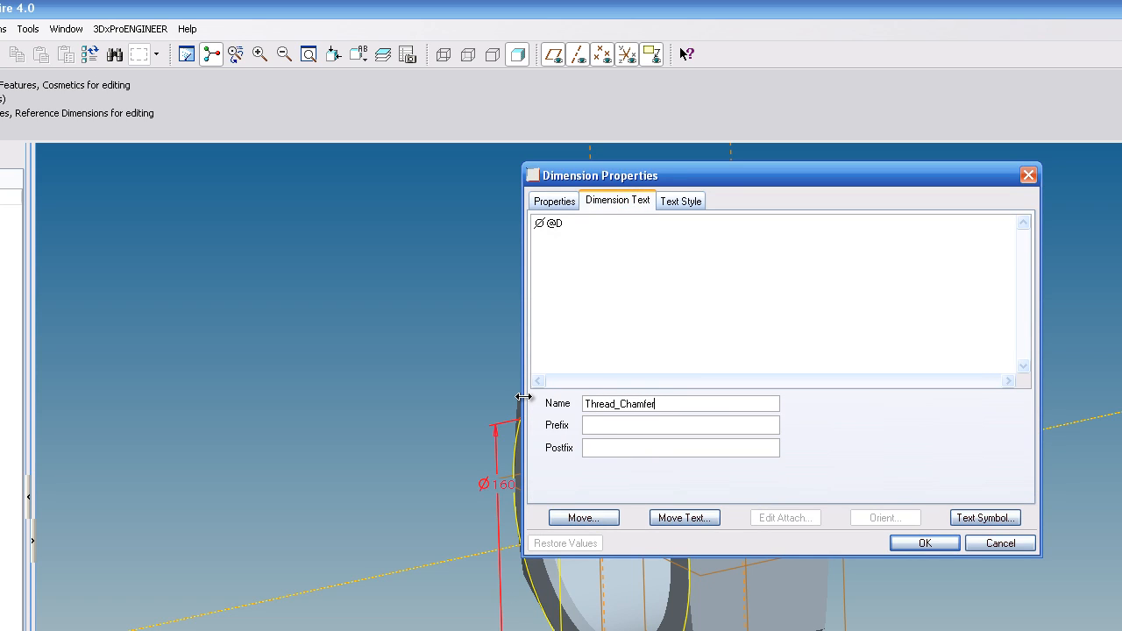
{"action": "left_click", "coordinate": [921, 544]}
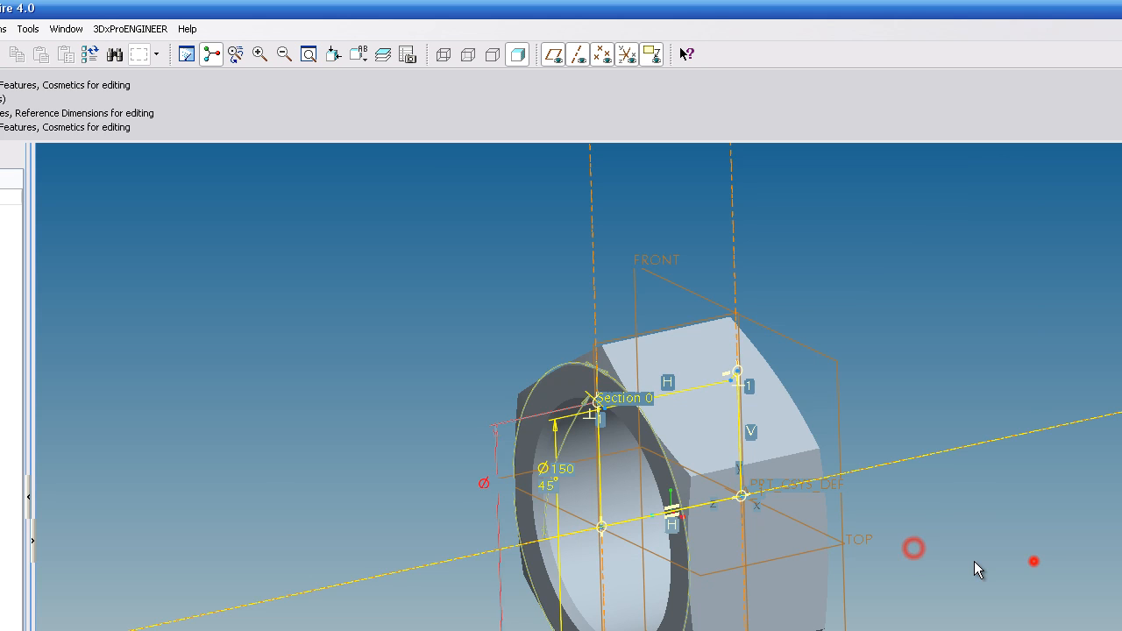
- Rename the second revolve's 200 diameter dimension to NUT_Chamfer
{"action": "left_click", "coordinate": [478, 268]}
{"action": "double_click", "coordinate": [604, 369]}
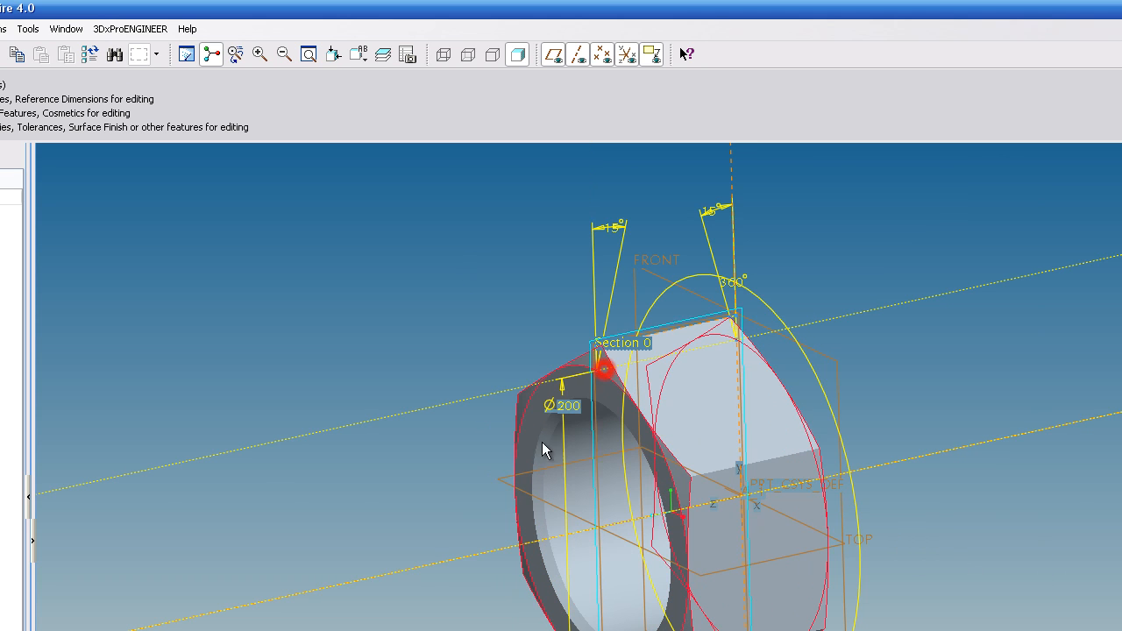
{"action": "left_click", "coordinate": [562, 408]}
{"action": "right_click", "coordinate": [564, 406]}
{"action": "left_click", "coordinate": [620, 499]}
{"action": "left_click", "coordinate": [618, 201]}
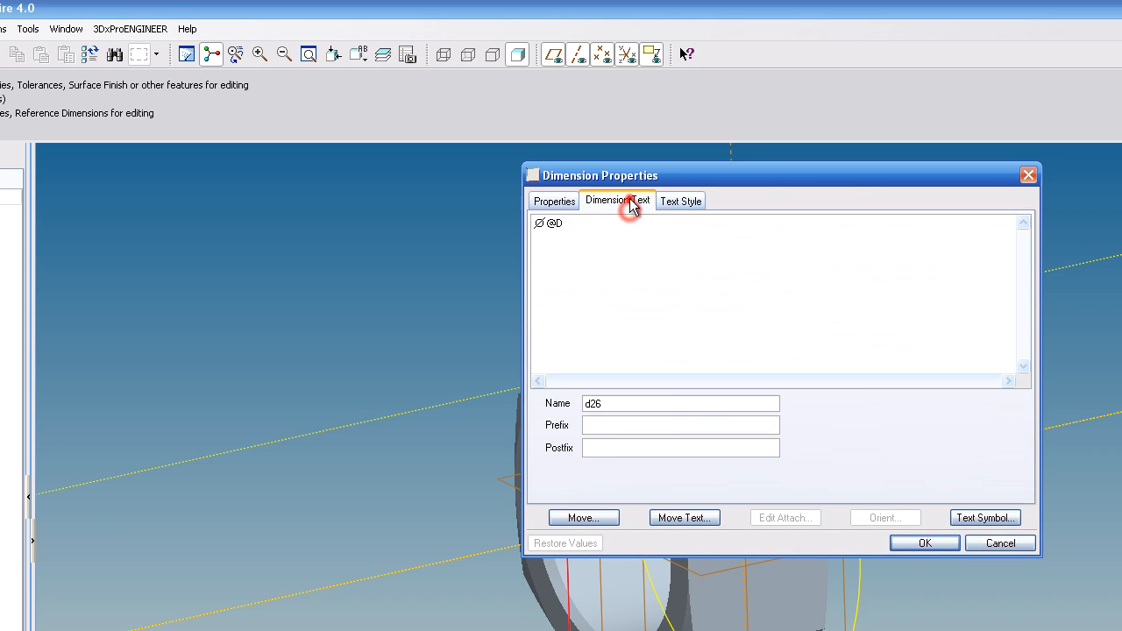
{"action": "double_click", "coordinate": [631, 404]}
{"action": "type", "text": "NUT_Chamfer"}
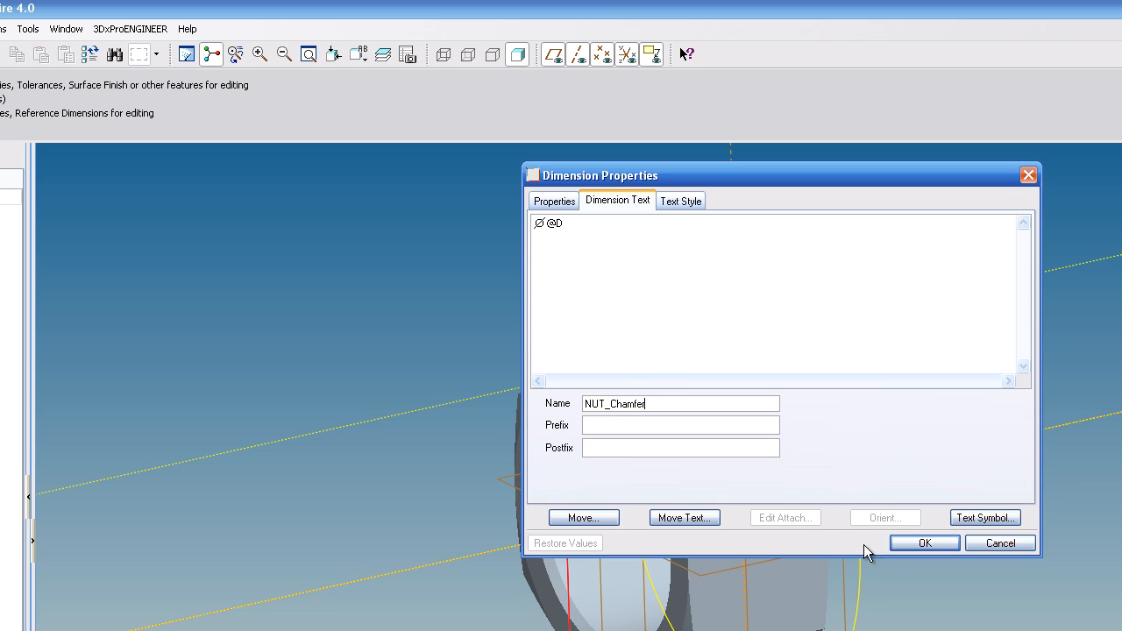
{"action": "left_click", "coordinate": [922, 542]}
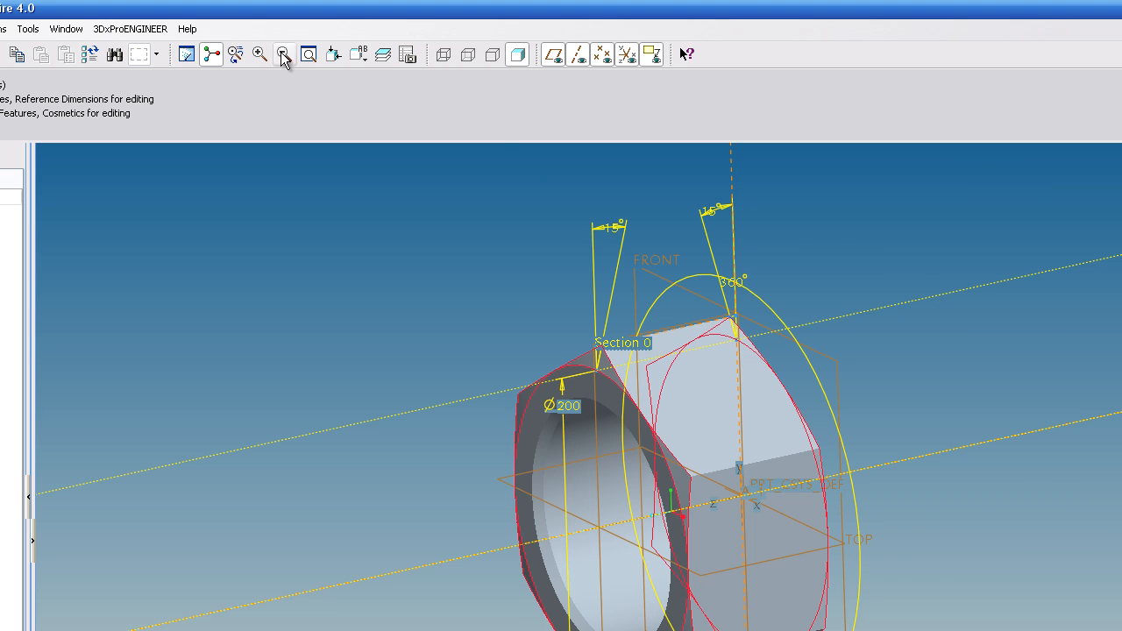
- Open the family table and delete the entire existing table
{"action": "left_click", "coordinate": [186, 54]}
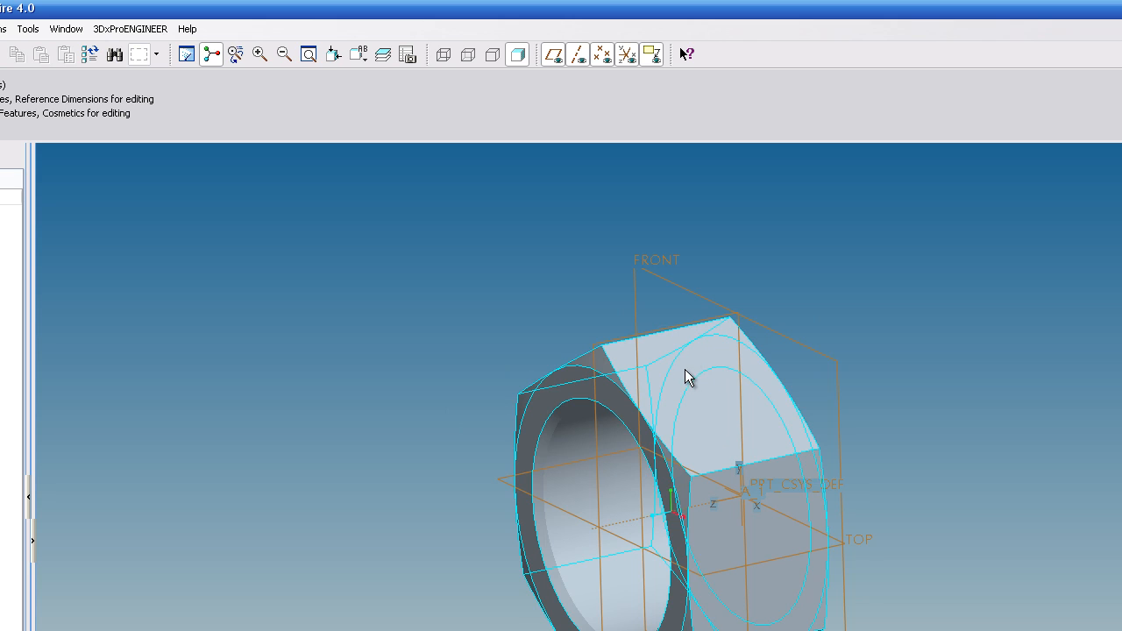
{"action": "left_click", "coordinate": [29, 28]}
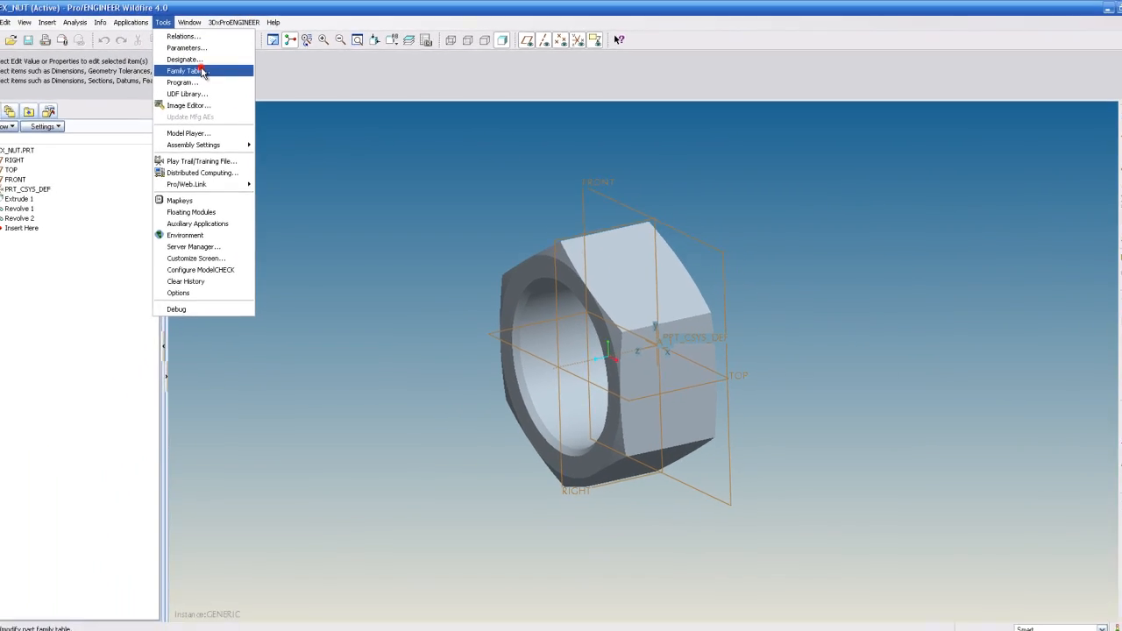
{"action": "left_click", "coordinate": [64, 99]}
{"action": "left_click", "coordinate": [322, 60]}
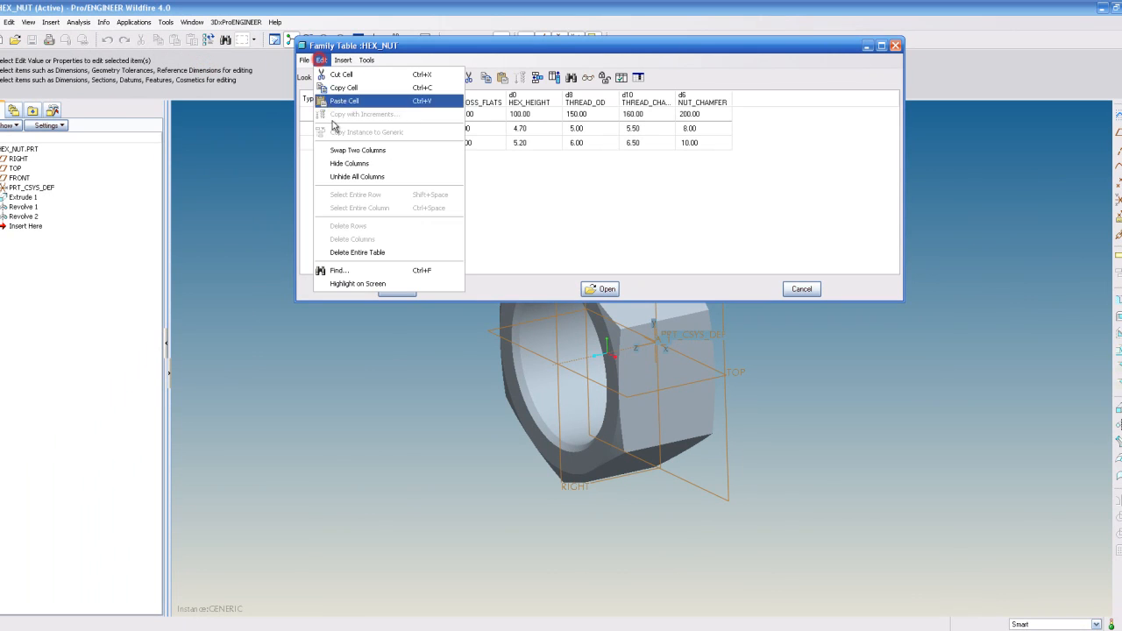
{"action": "left_click", "coordinate": [353, 240]}
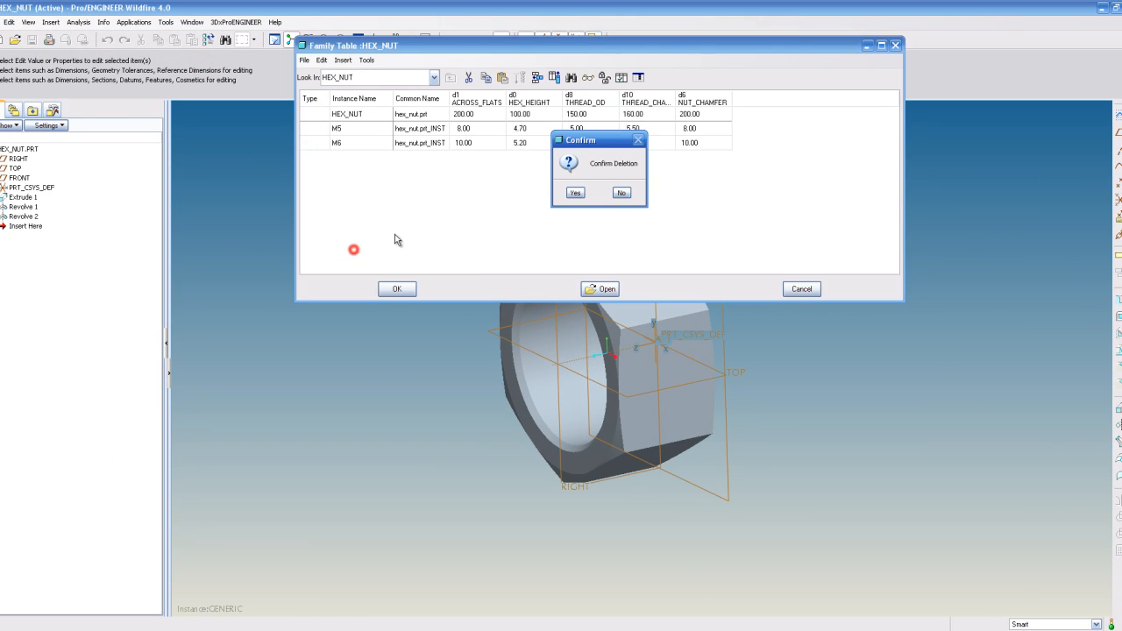
{"action": "left_click", "coordinate": [581, 193]}
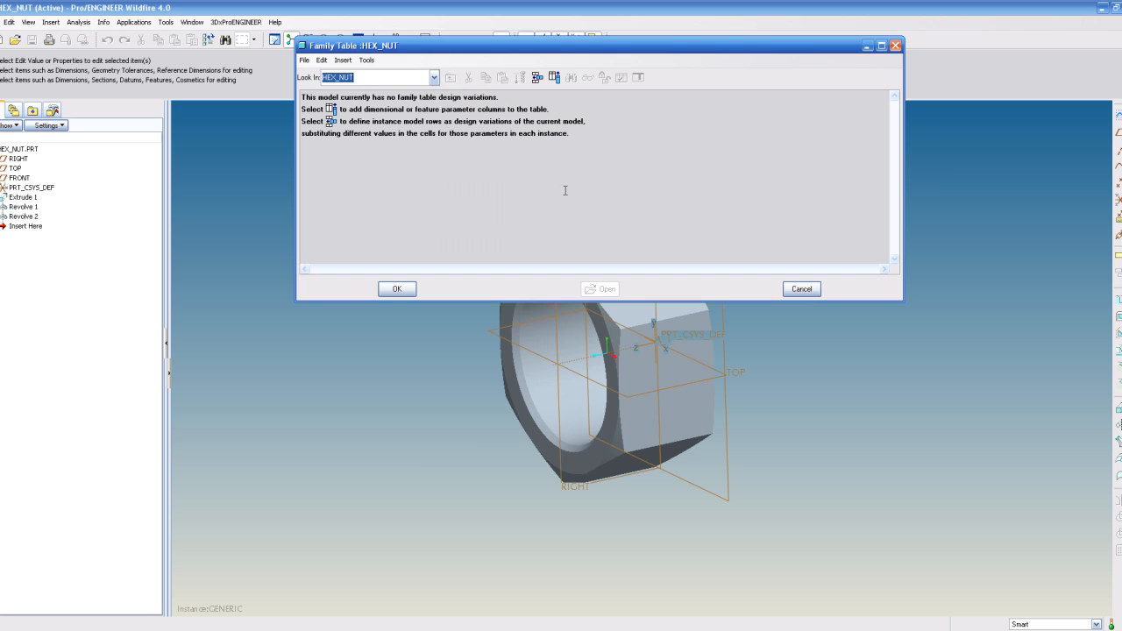
- Insert a new instance row in the family table and name it M5
{"action": "left_click", "coordinate": [433, 77]}
{"action": "left_click", "coordinate": [433, 78]}
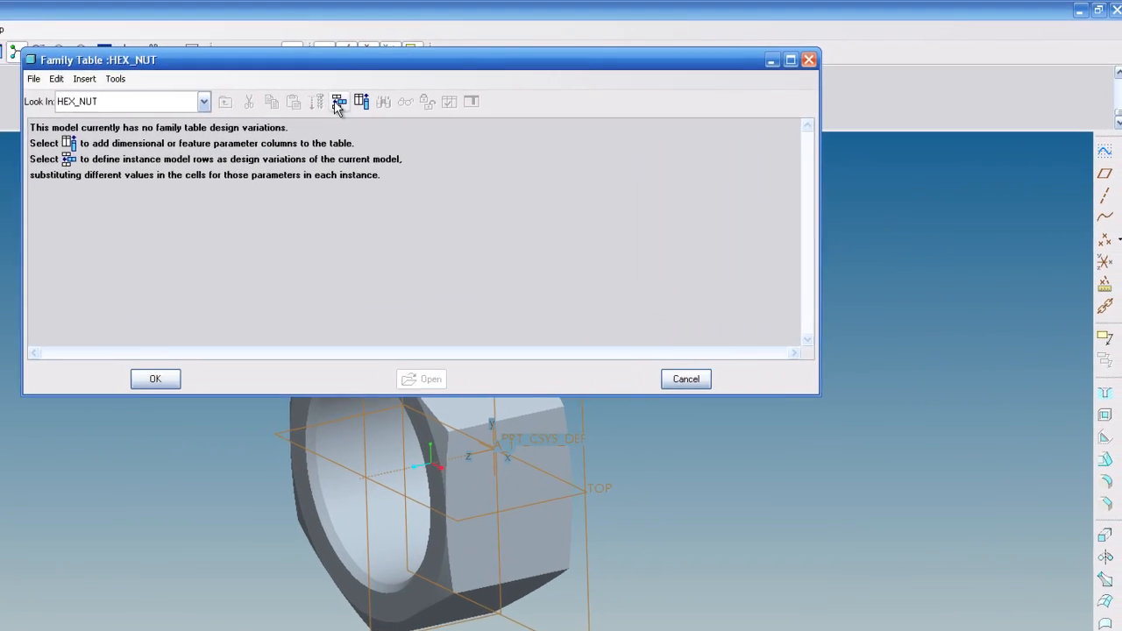
{"action": "left_click_drag", "start_coordinate": [489, 48], "coordinate": [586, 18]}
{"action": "left_click_drag", "start_coordinate": [318, 31], "coordinate": [467, 17]}
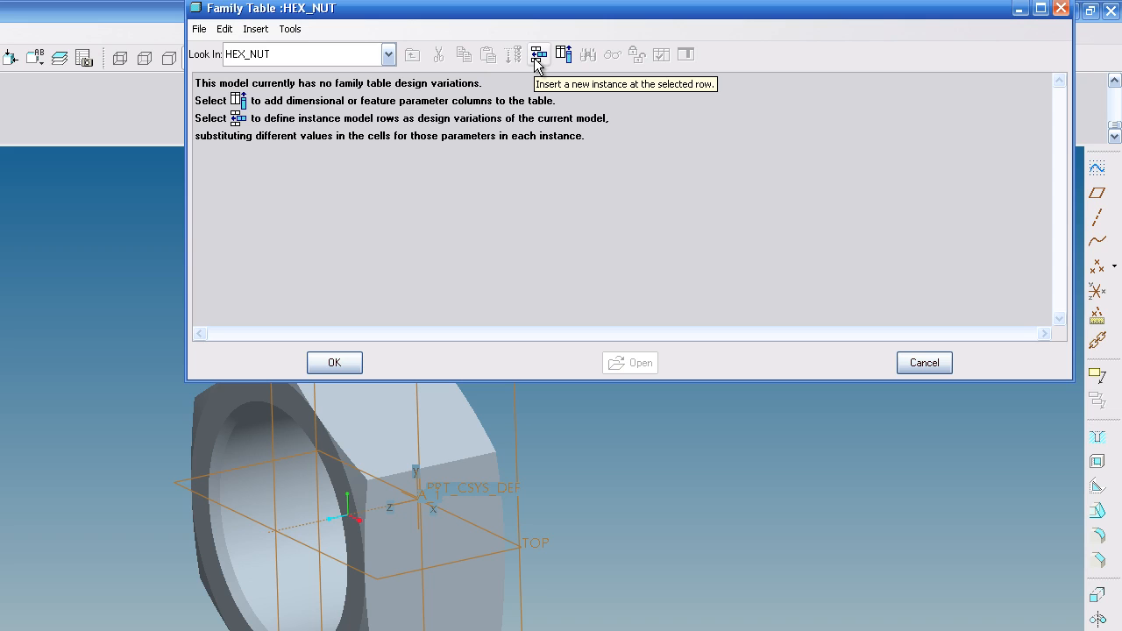
{"action": "left_click", "coordinate": [537, 56]}
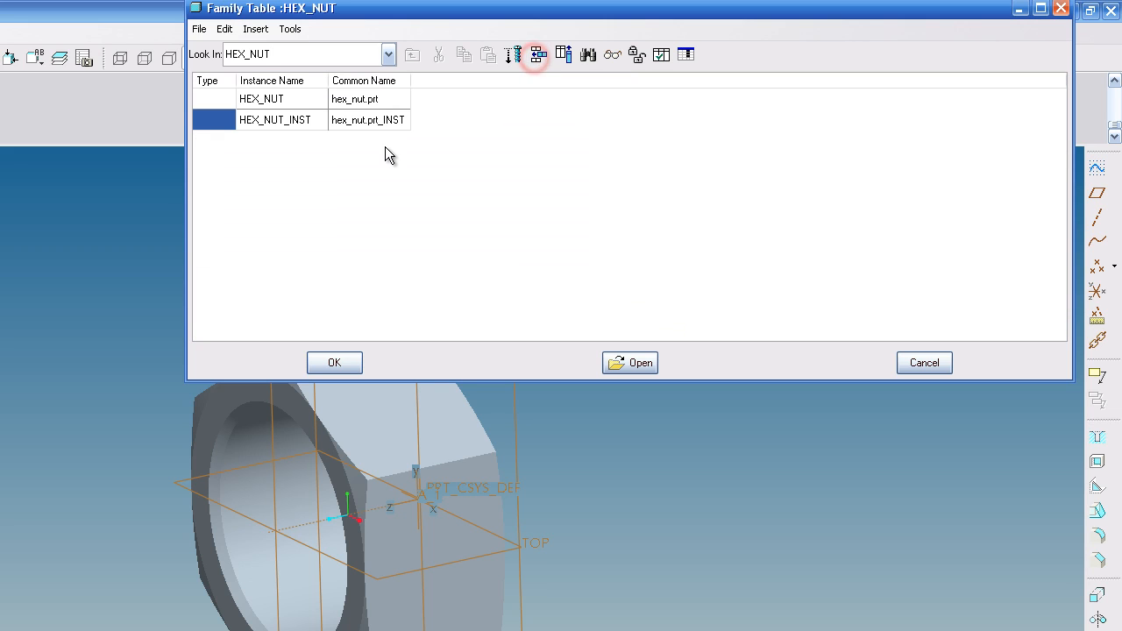
{"action": "double_click", "coordinate": [281, 123]}
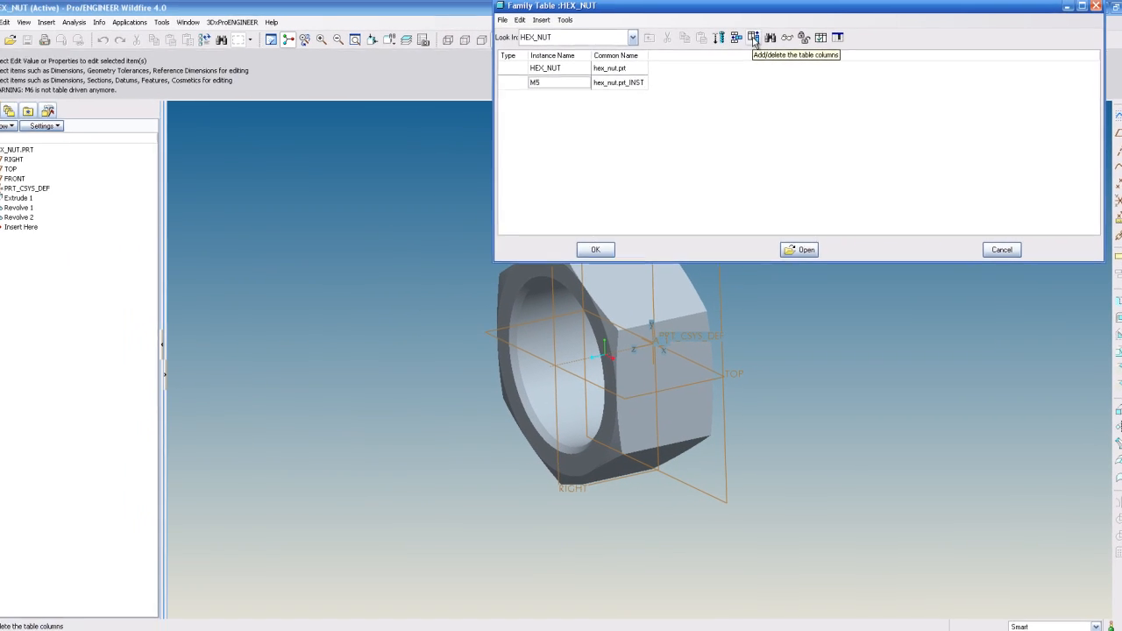
- Add the Across_Flats, Hex_Height, Thread_OD, Thread_Cham and NUT_Chamfer dimensions as family table columns
{"action": "left_click", "coordinate": [564, 56]}
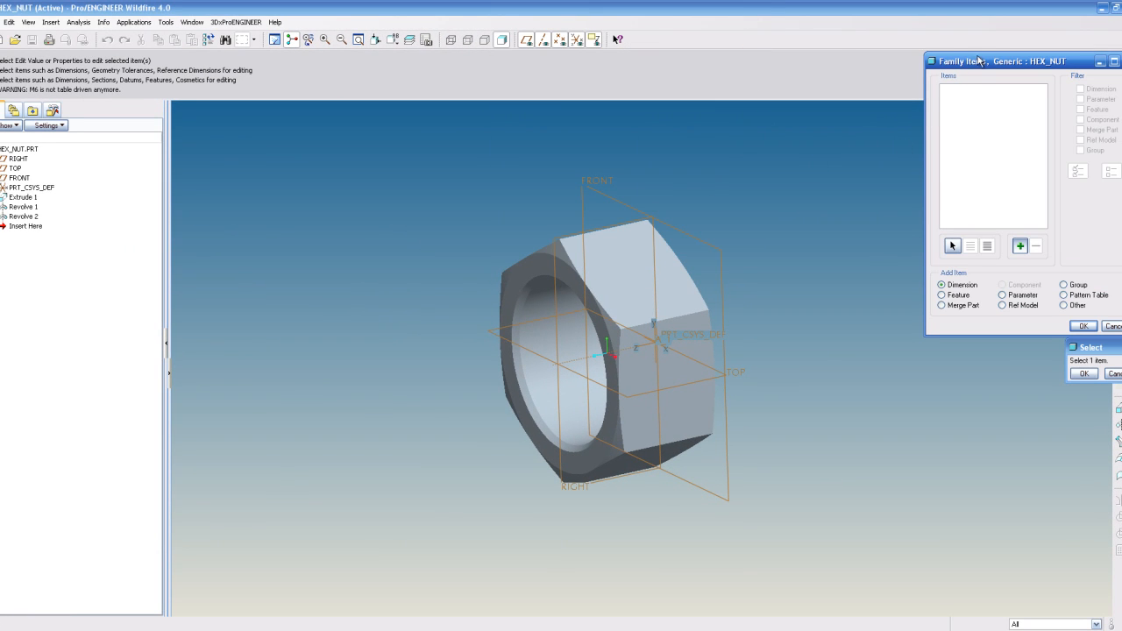
{"action": "left_click_drag", "start_coordinate": [976, 60], "coordinate": [953, 13]}
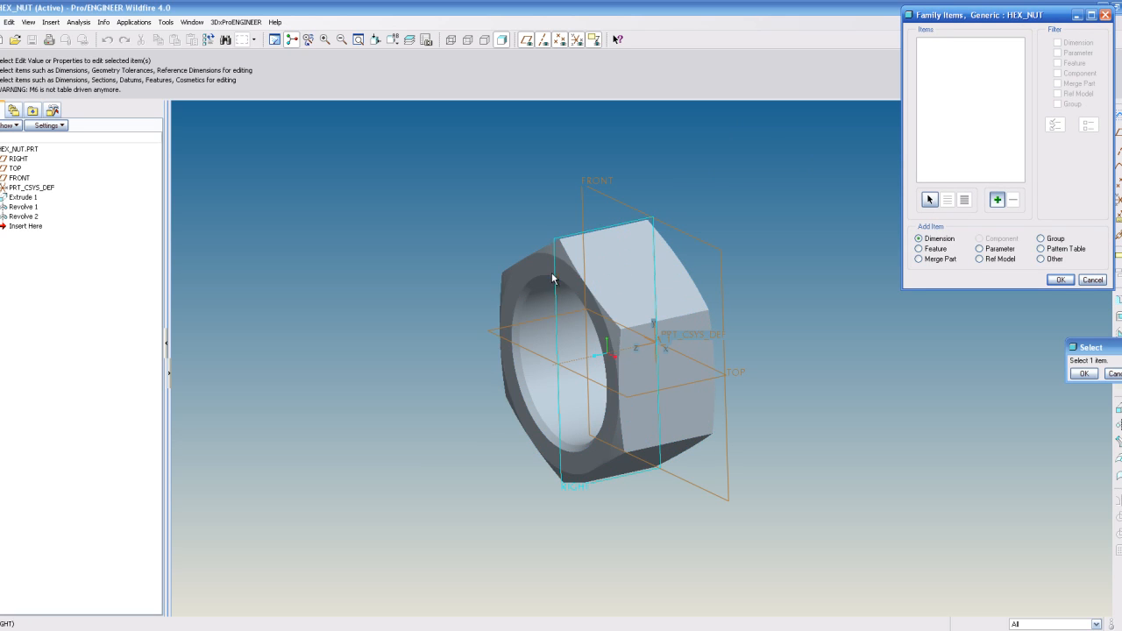
{"action": "left_click", "coordinate": [610, 262]}
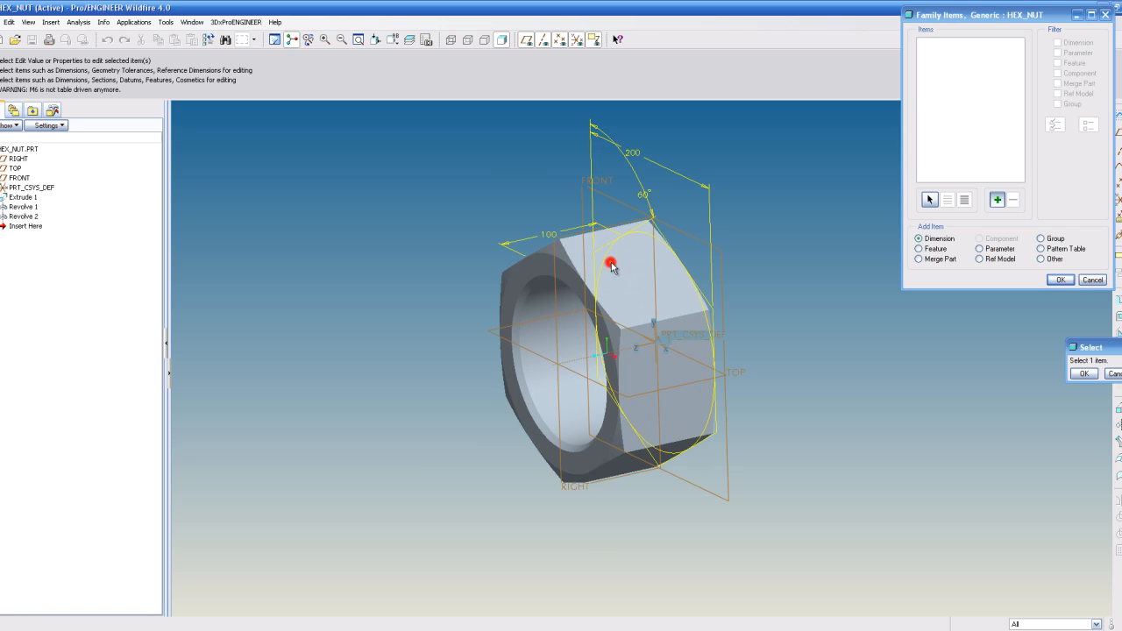
{"action": "left_click", "coordinate": [636, 155]}
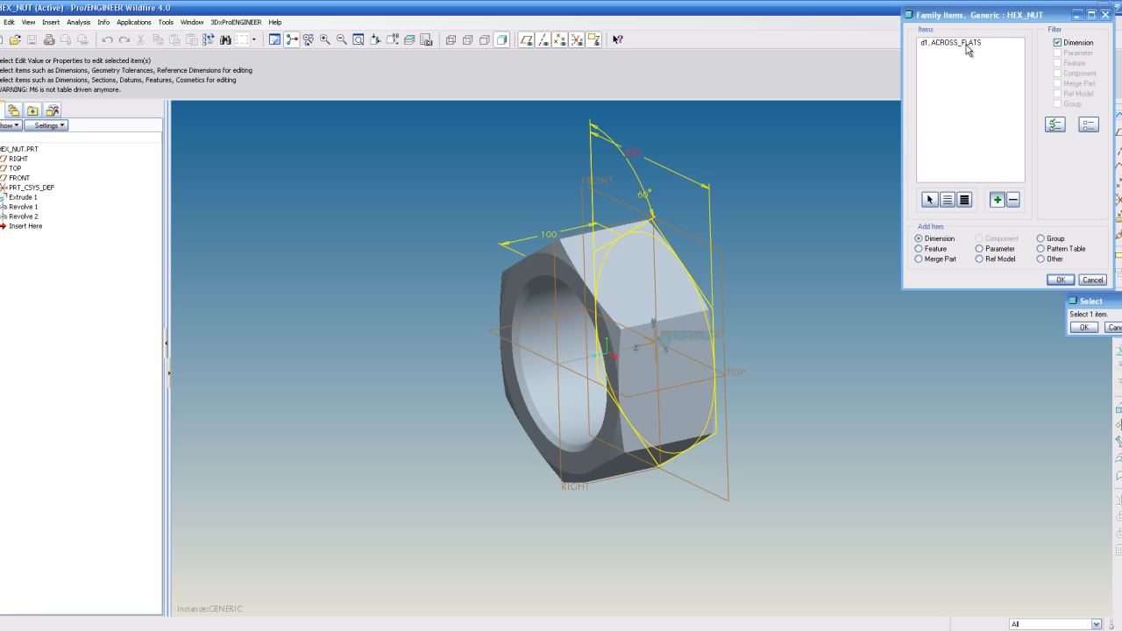
{"action": "left_click", "coordinate": [550, 238]}
{"action": "left_click", "coordinate": [554, 346]}
{"action": "left_click", "coordinate": [237, 183]}
{"action": "left_click", "coordinate": [183, 205]}
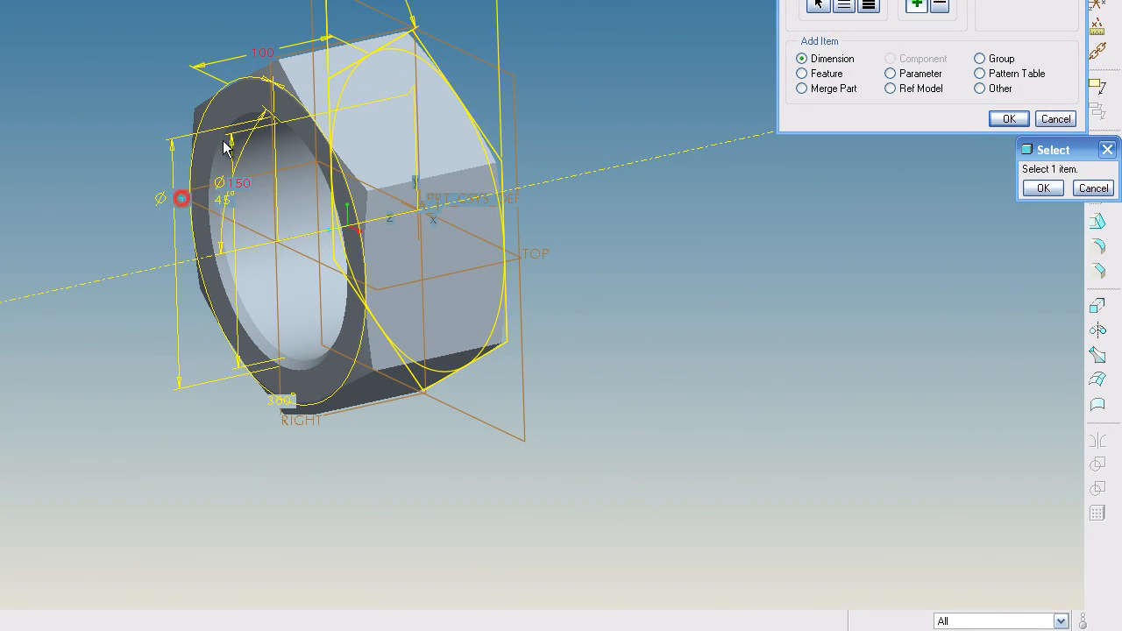
{"action": "left_click", "coordinate": [282, 77]}
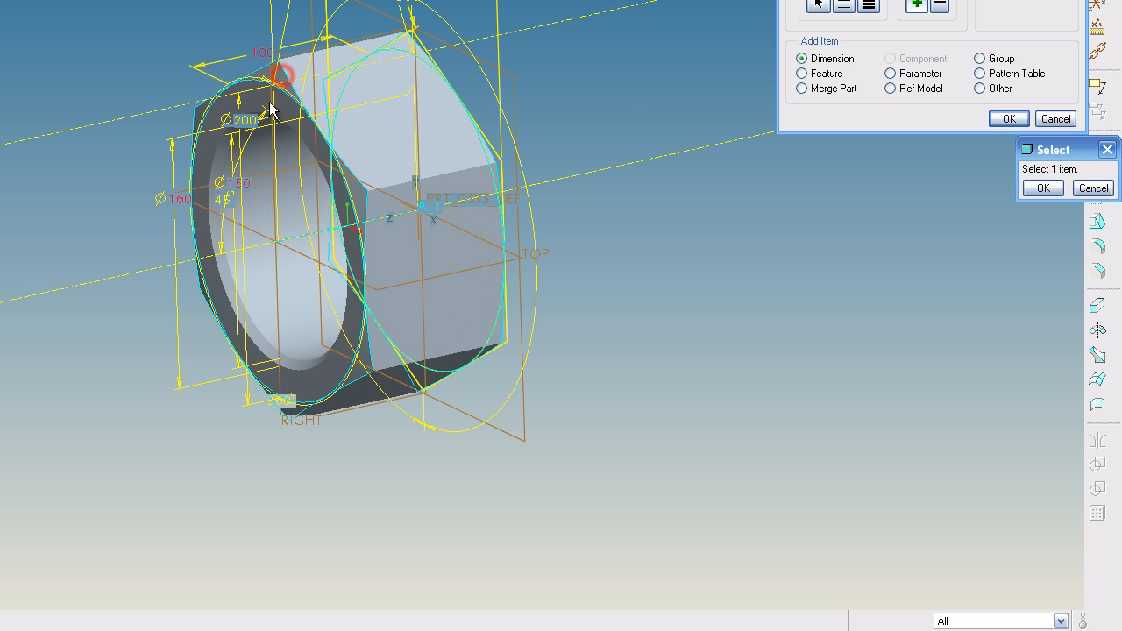
{"action": "left_click", "coordinate": [239, 118]}
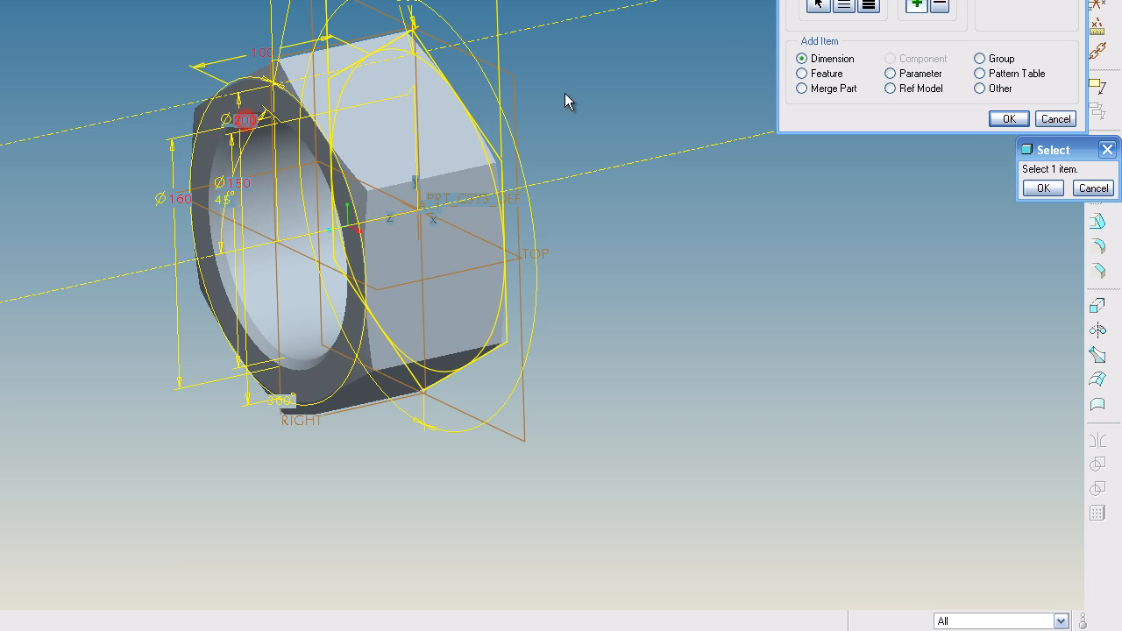
{"action": "left_click", "coordinate": [1044, 188]}
{"action": "left_click", "coordinate": [1007, 118]}
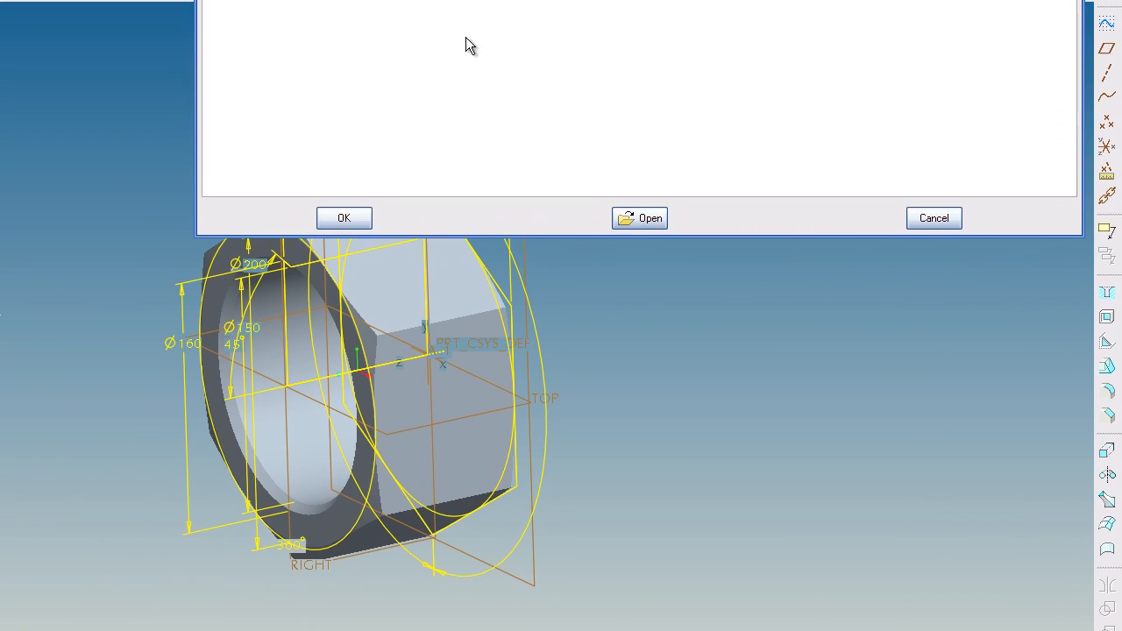
{"action": "left_click_drag", "start_coordinate": [462, 5], "coordinate": [288, 138]}
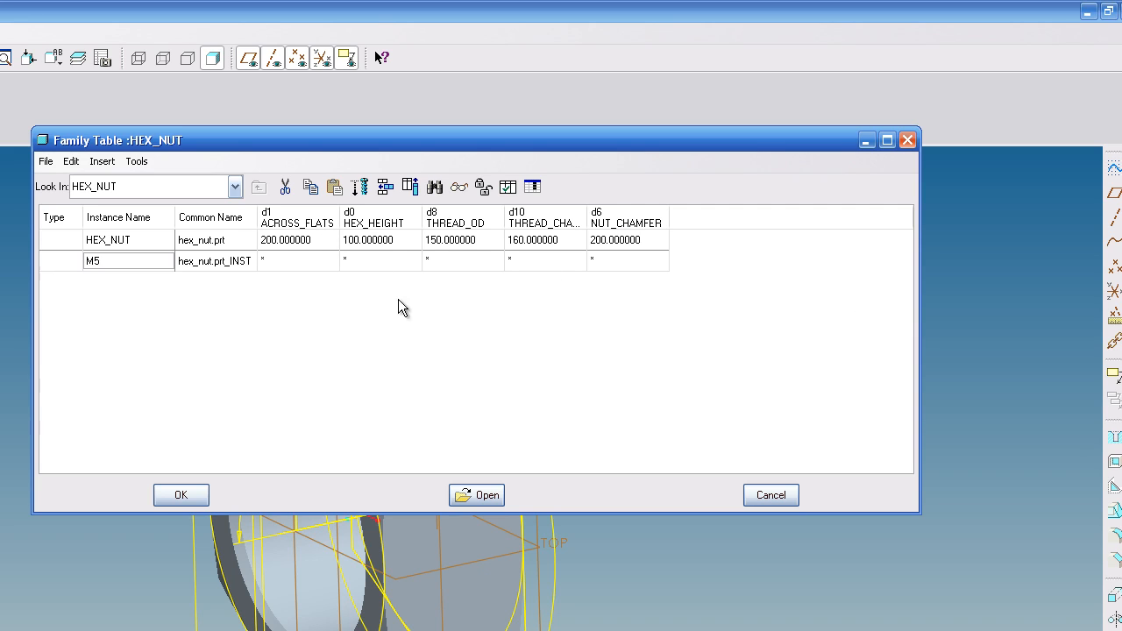
- Enter the M5 values 8, 4.70, 5, 5.5 and 8 for the five columns and close the family table
{"action": "left_click", "coordinate": [300, 259]}
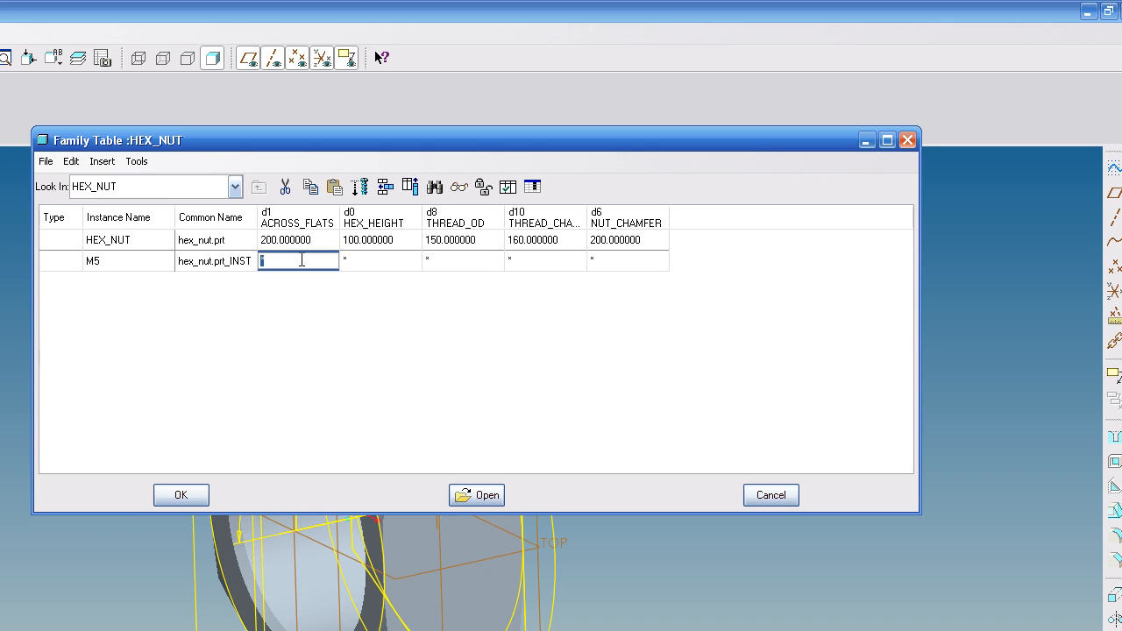
{"action": "type", "text": "8."}
{"action": "left_click", "coordinate": [389, 260]}
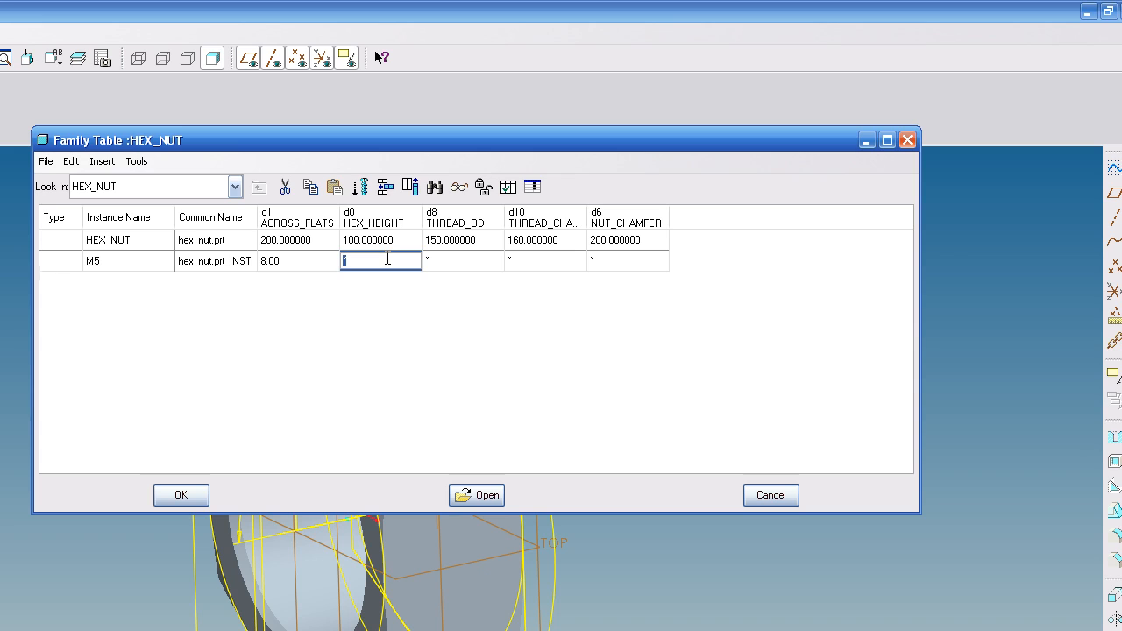
{"action": "type", "text": "4.70"}
{"action": "left_click", "coordinate": [472, 259]}
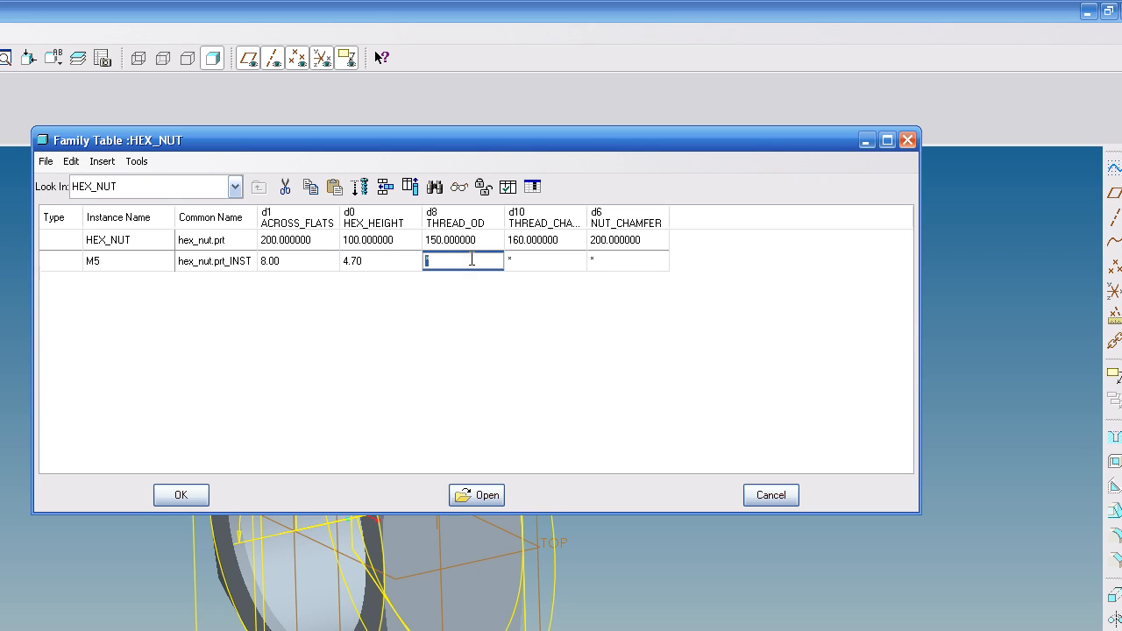
{"action": "type", "text": "5"}
{"action": "left_click", "coordinate": [540, 264]}
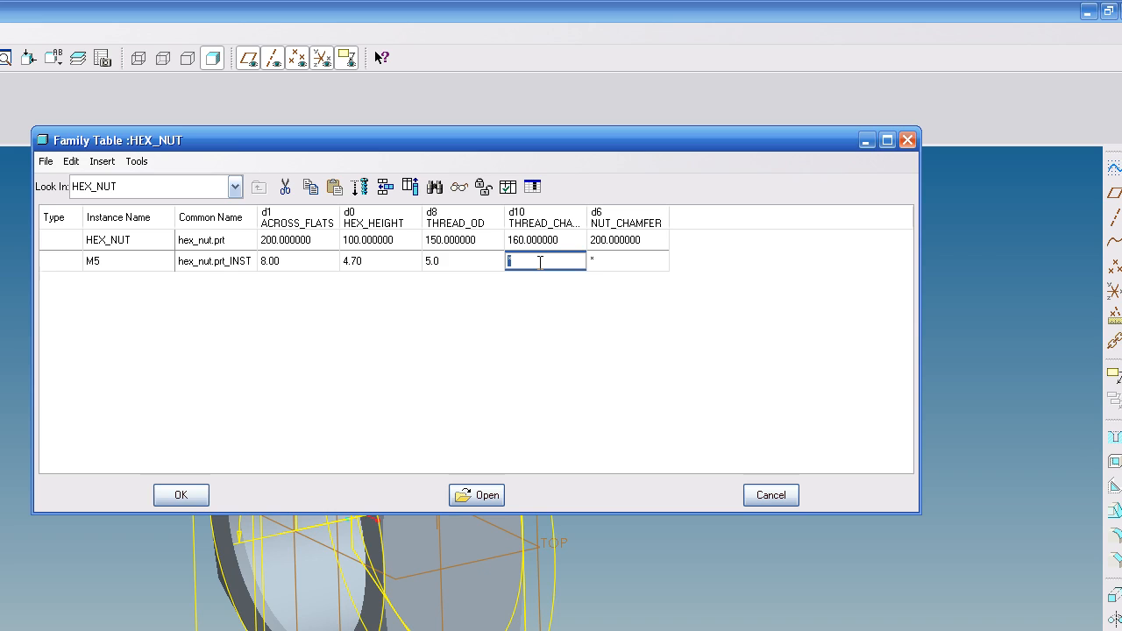
{"action": "type", "text": "5.5"}
{"action": "left_click", "coordinate": [626, 261]}
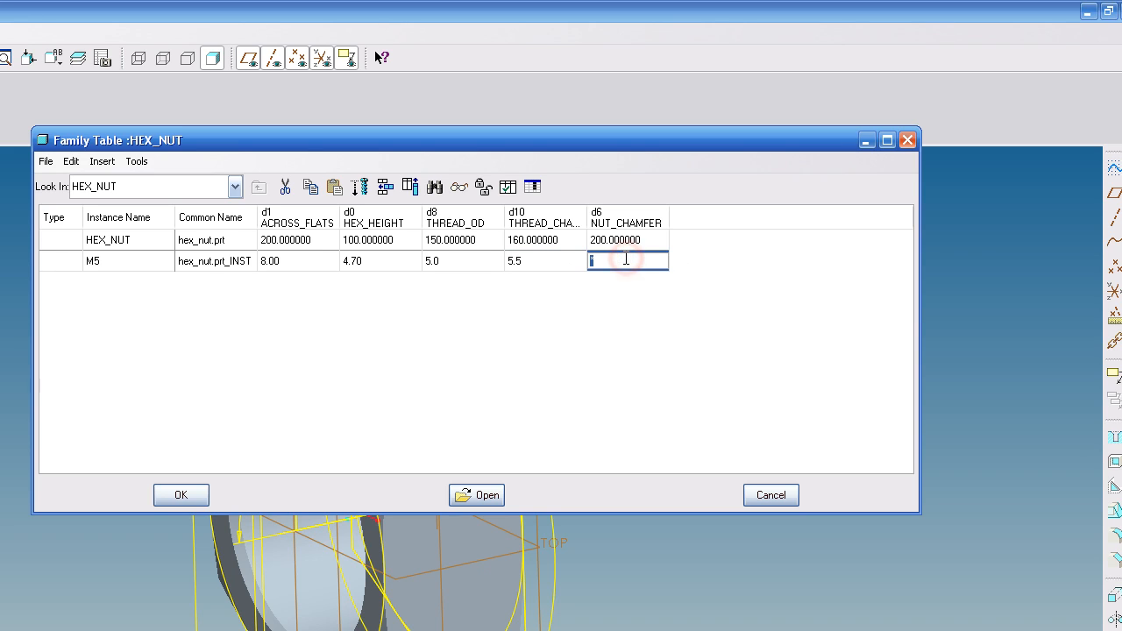
{"action": "type", "text": "8."}
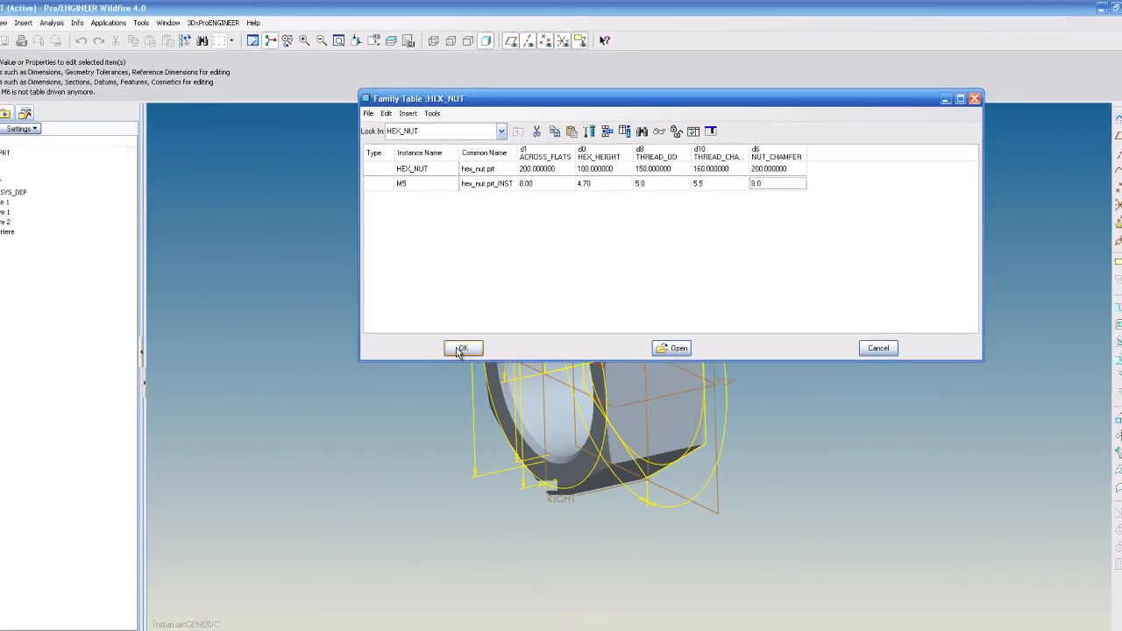
{"action": "left_click", "coordinate": [181, 495]}
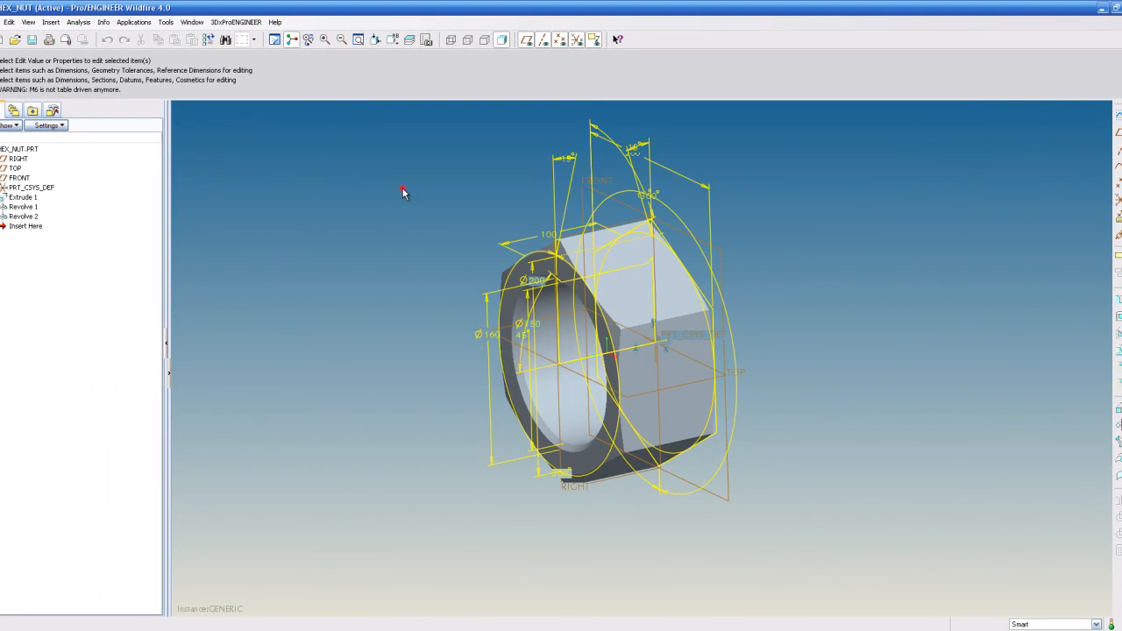
{"action": "left_click", "coordinate": [274, 39]}
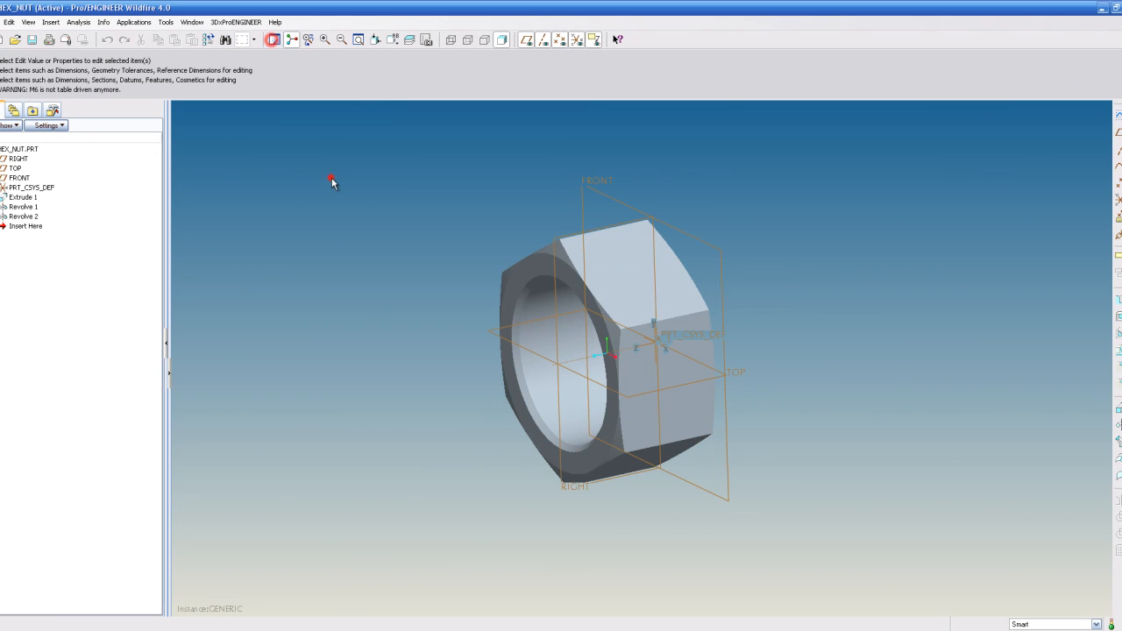
- Open the family table and insert a new instance row below M5 named M6
{"action": "left_click", "coordinate": [171, 22]}
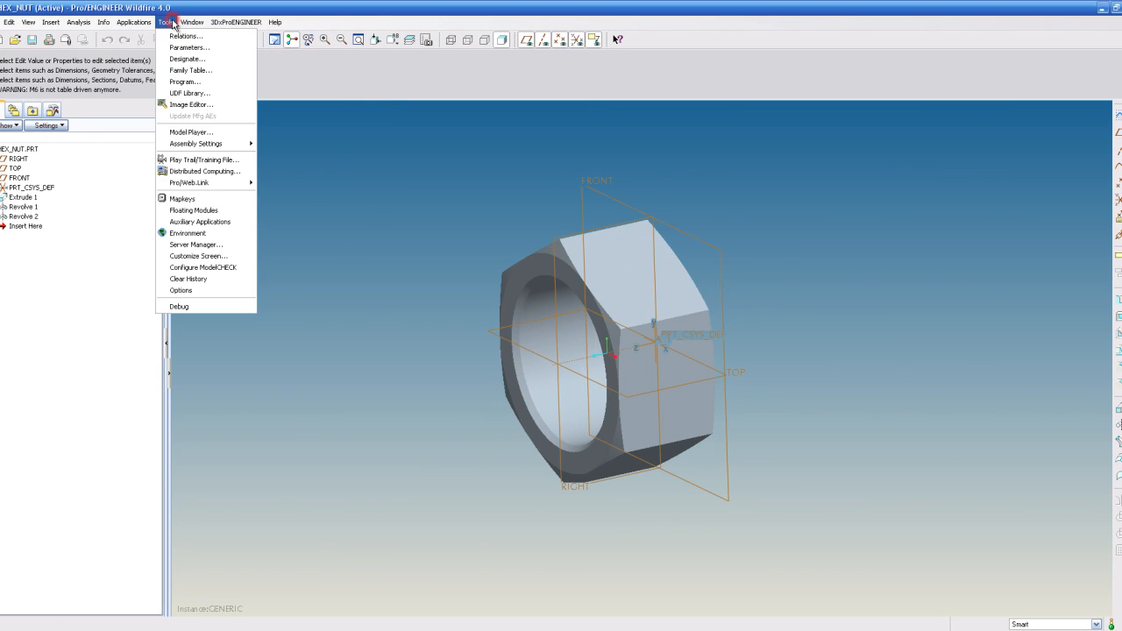
{"action": "left_click", "coordinate": [190, 70]}
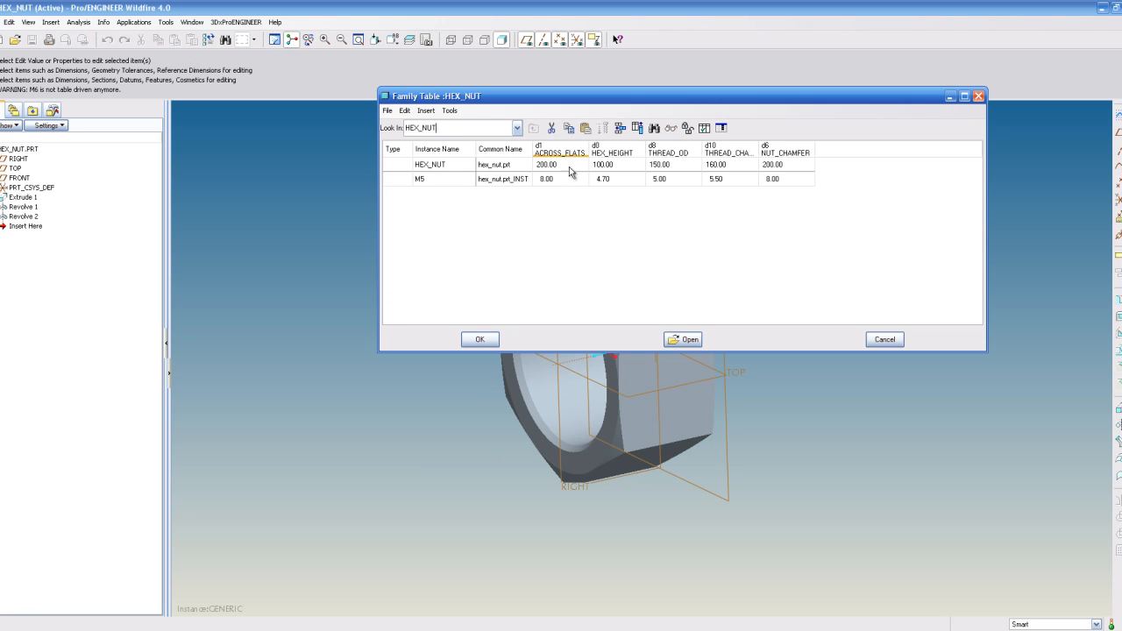
{"action": "left_click", "coordinate": [440, 181]}
{"action": "left_click", "coordinate": [439, 181]}
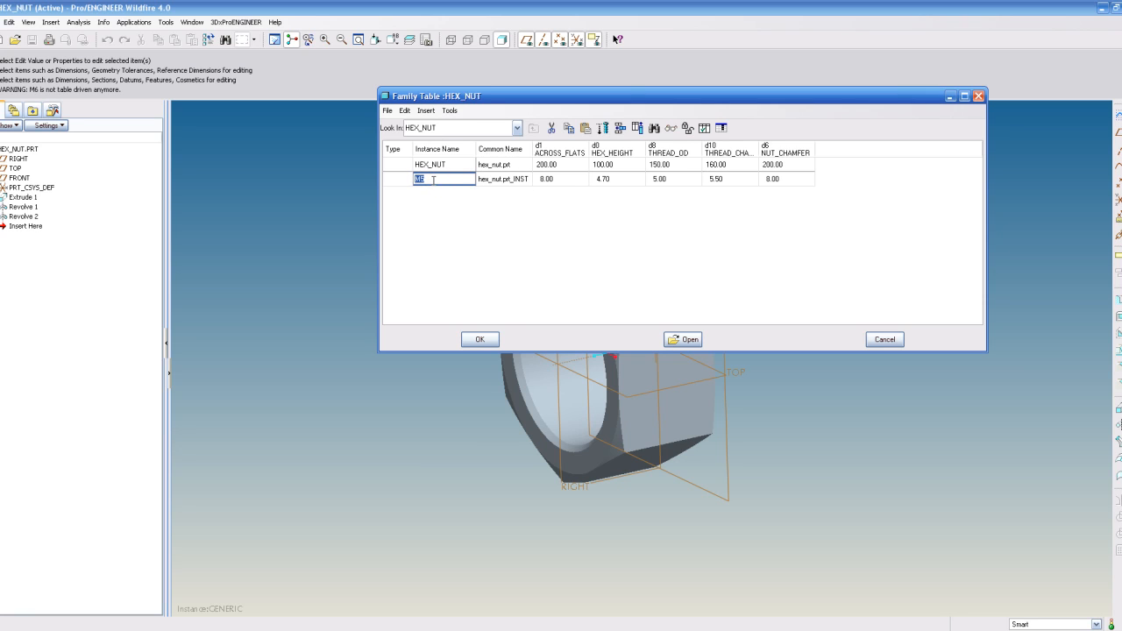
{"action": "left_click", "coordinate": [624, 129]}
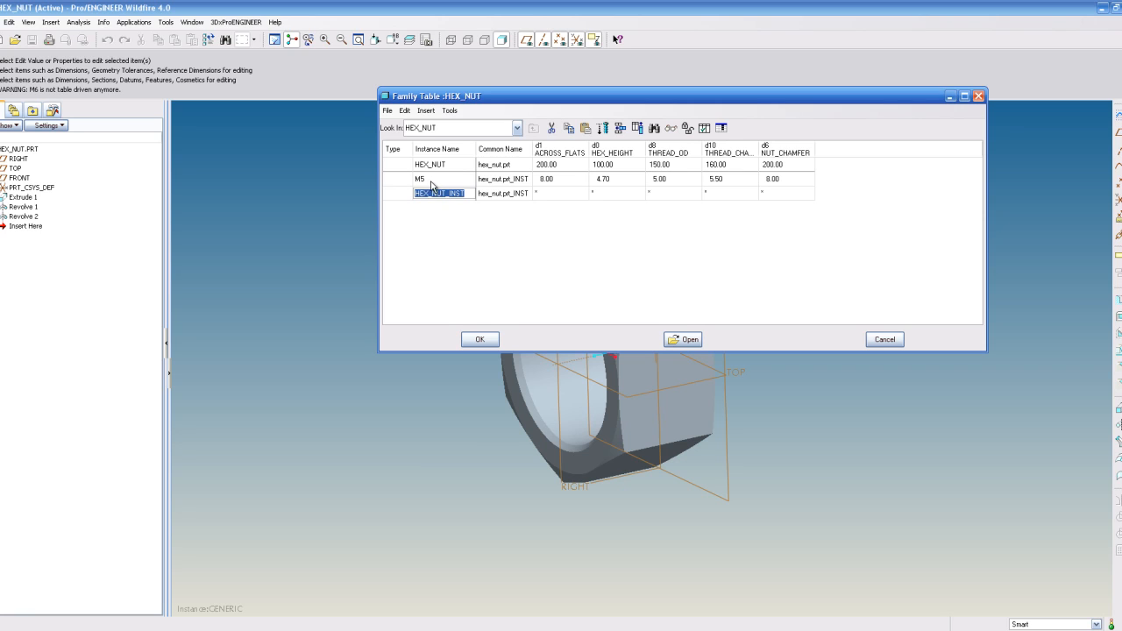
{"action": "type", "text": "M6"}
- Enter the M6 values 10.00, 5.20, 6.0, 6.5 and 10 for the five columns and close the family table
{"action": "left_click", "coordinate": [557, 194]}
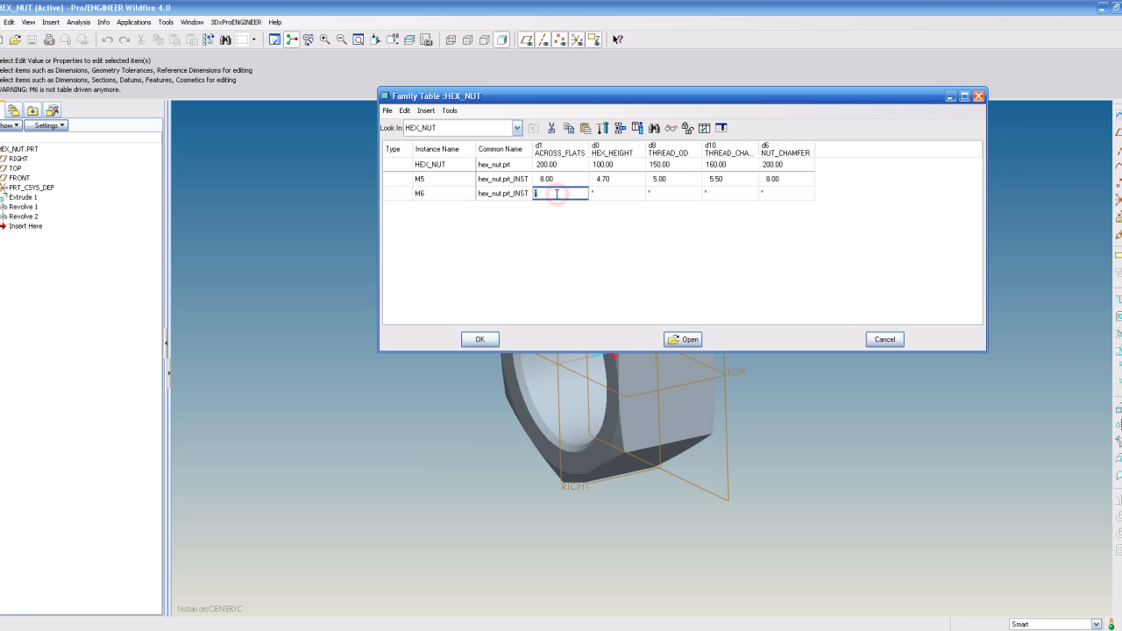
{"action": "type", "text": "10.00"}
{"action": "left_click", "coordinate": [632, 193]}
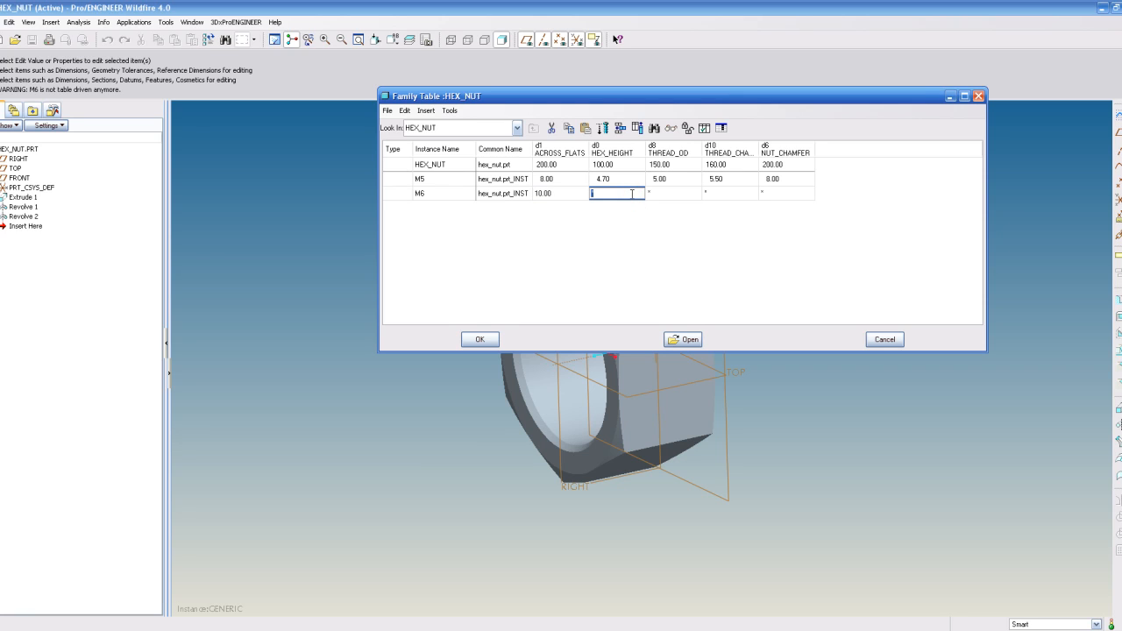
{"action": "type", "text": "5.20"}
{"action": "left_click", "coordinate": [670, 194]}
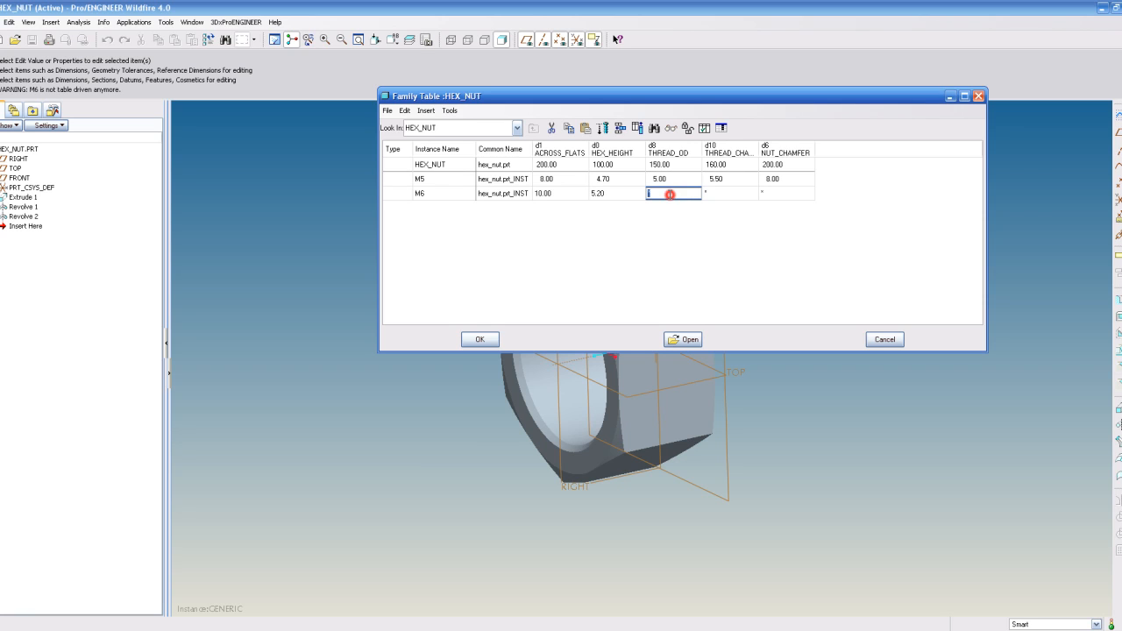
{"action": "type", "text": "6.0"}
{"action": "left_click", "coordinate": [725, 193]}
{"action": "type", "text": "6.5"}
{"action": "left_click", "coordinate": [801, 193]}
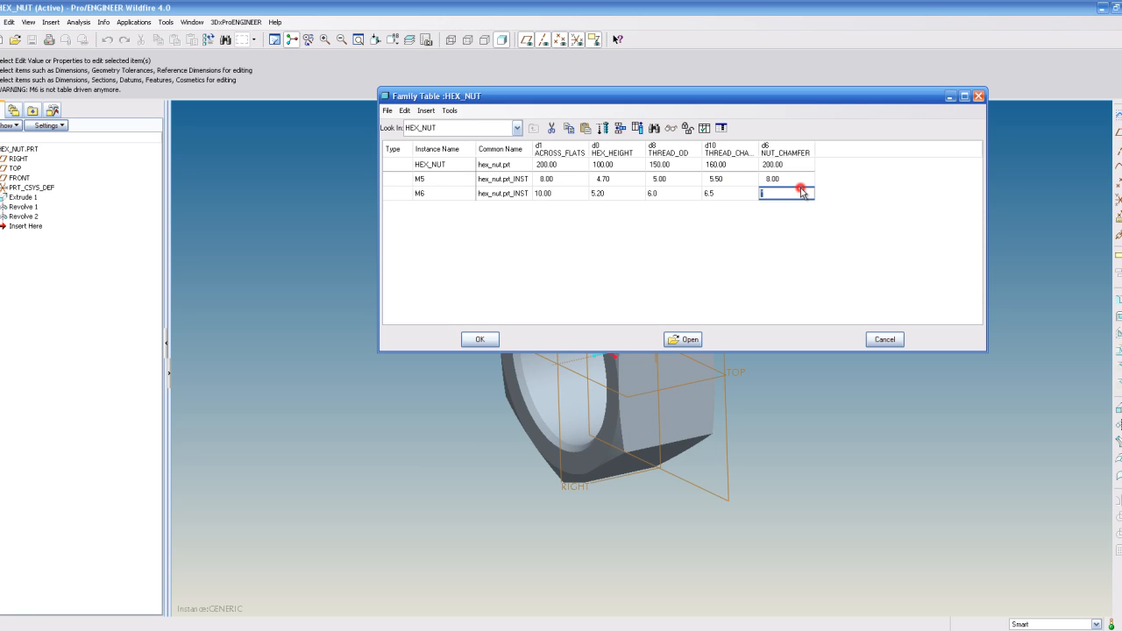
{"action": "type", "text": "10.0"}
{"action": "left_click", "coordinate": [480, 340]}
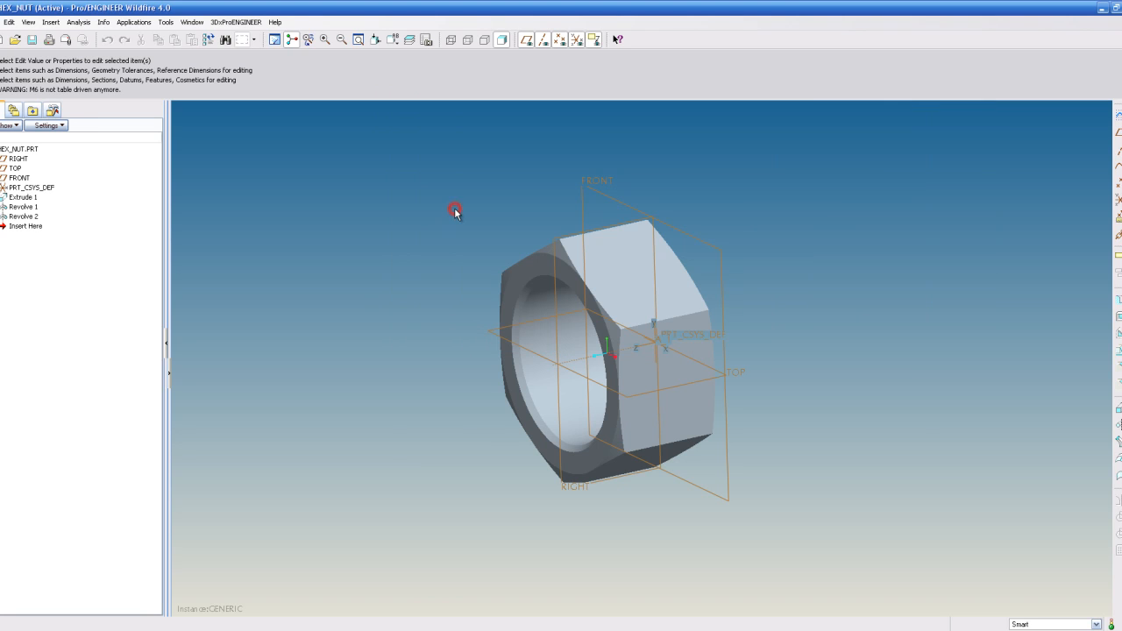
- Save the hex nut part, then reopen the family table to review both instances and close it
{"action": "left_click", "coordinate": [32, 40]}
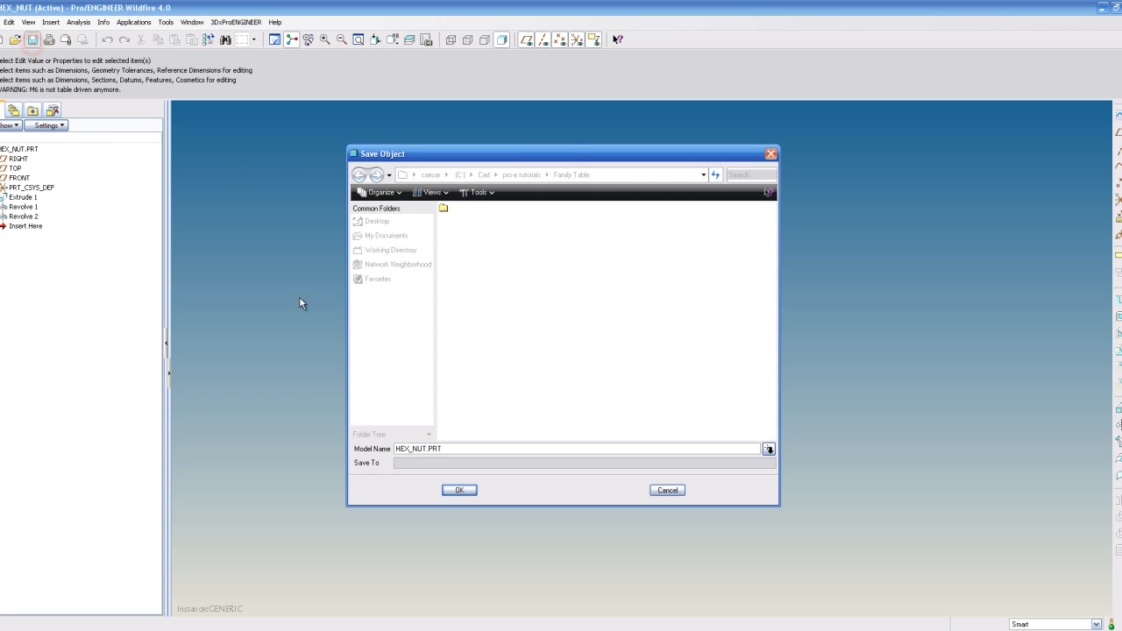
{"action": "left_click", "coordinate": [451, 487]}
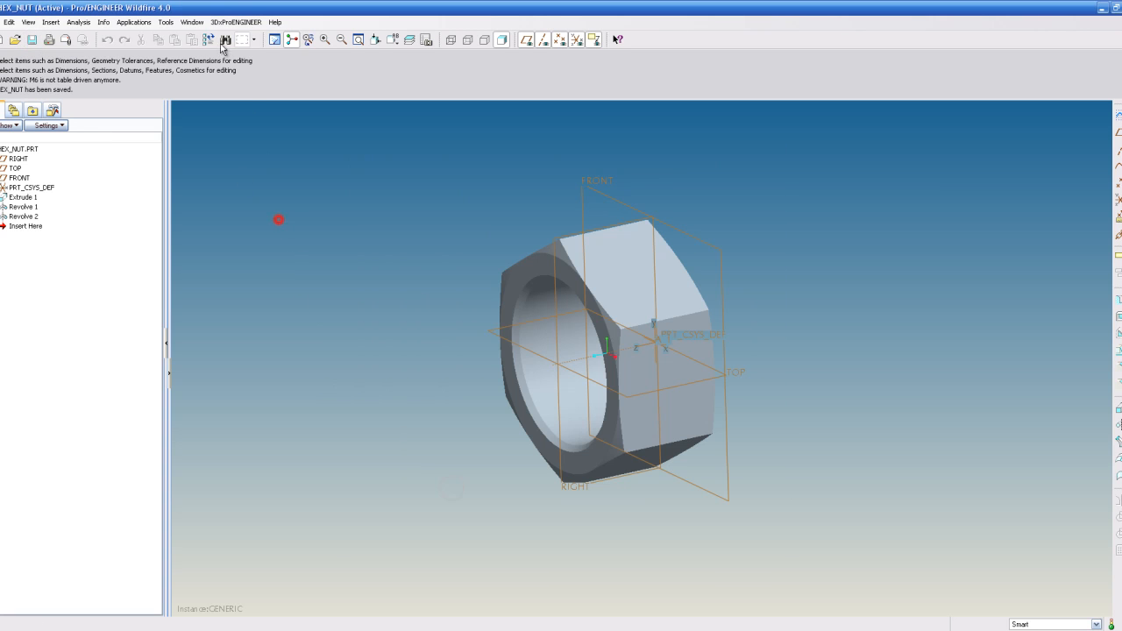
{"action": "left_click", "coordinate": [165, 22]}
{"action": "left_click", "coordinate": [190, 70]}
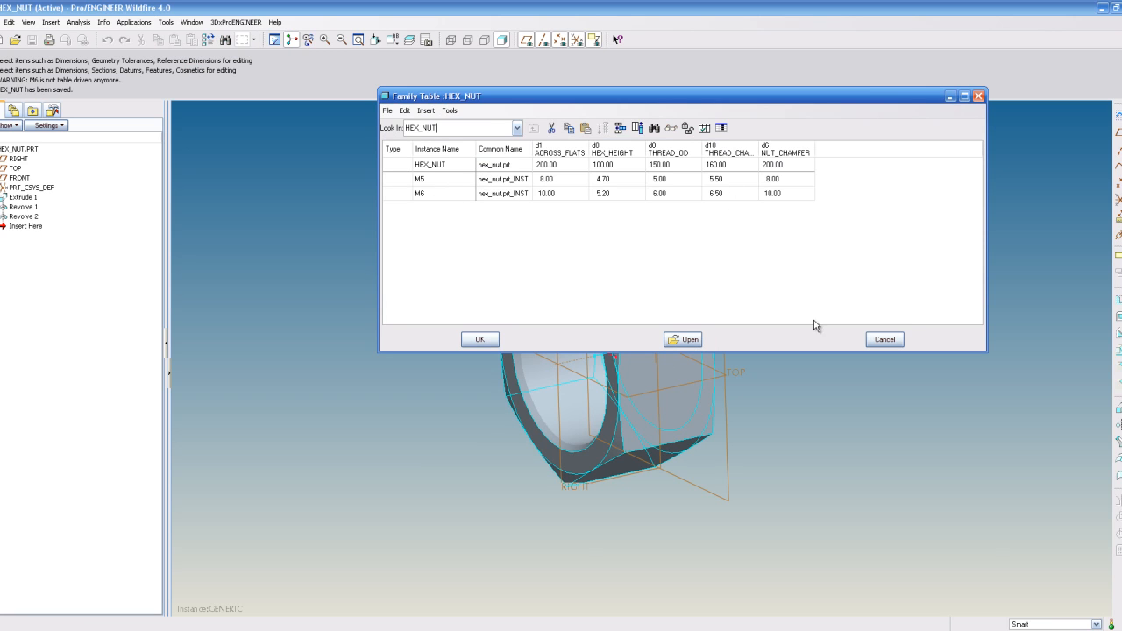
{"action": "left_click", "coordinate": [887, 341]}
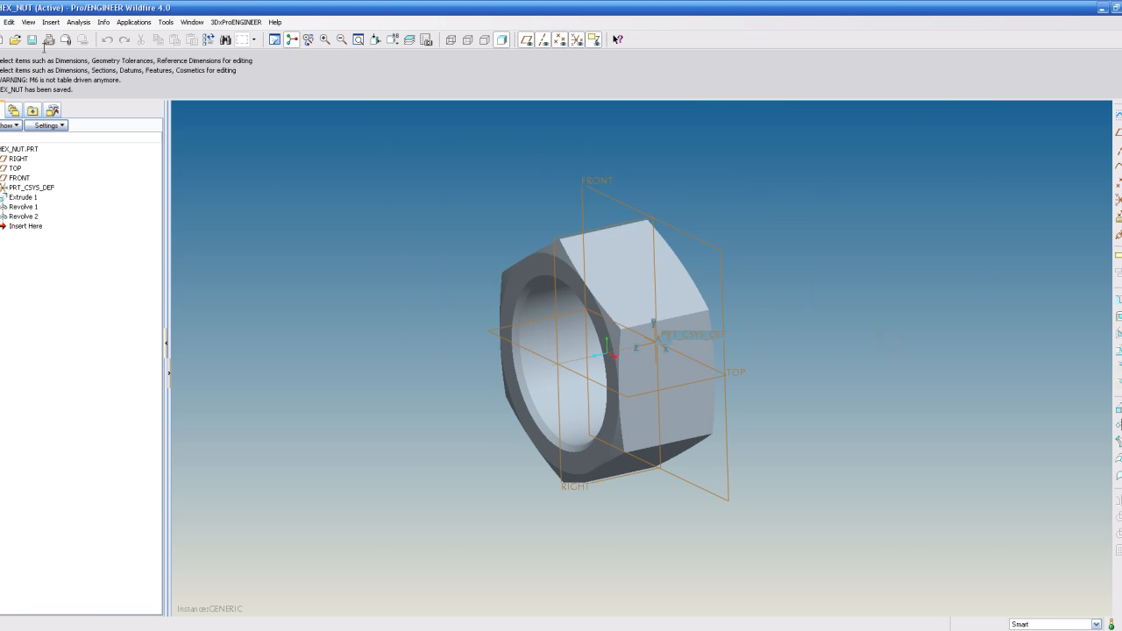
- Close the window and open hex_nut.prt again, choosing the M5 instance
{"action": "left_click", "coordinate": [4, 22]}
{"action": "left_click", "coordinate": [15, 69]}
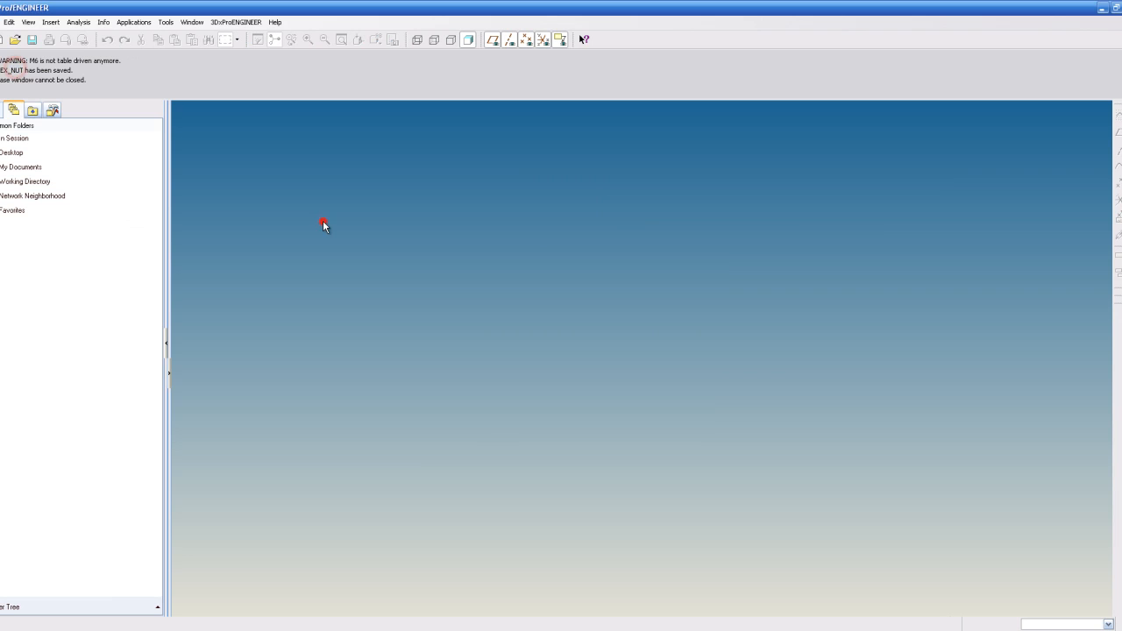
{"action": "left_click", "coordinate": [15, 41]}
{"action": "left_click", "coordinate": [466, 248]}
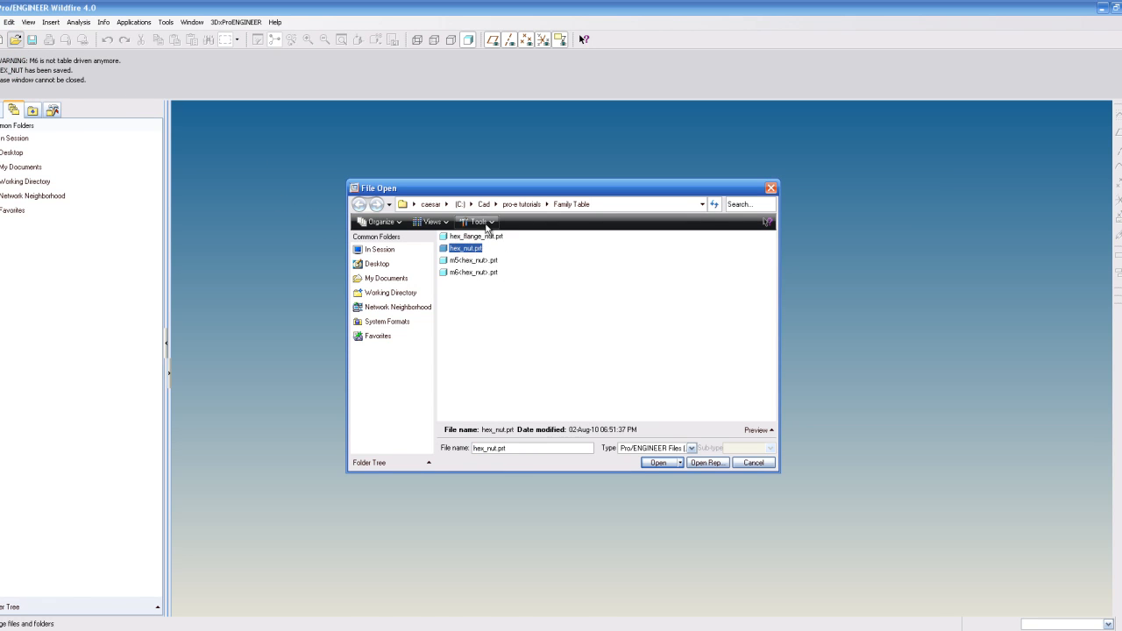
{"action": "left_click", "coordinate": [654, 463]}
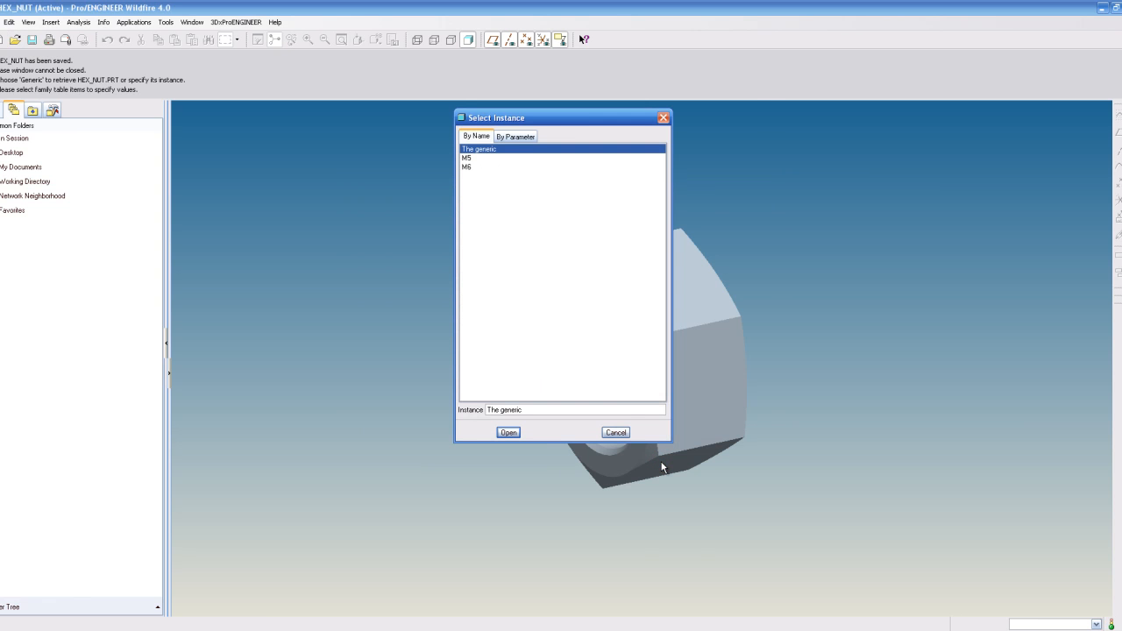
{"action": "left_click_drag", "start_coordinate": [534, 117], "coordinate": [600, 152]}
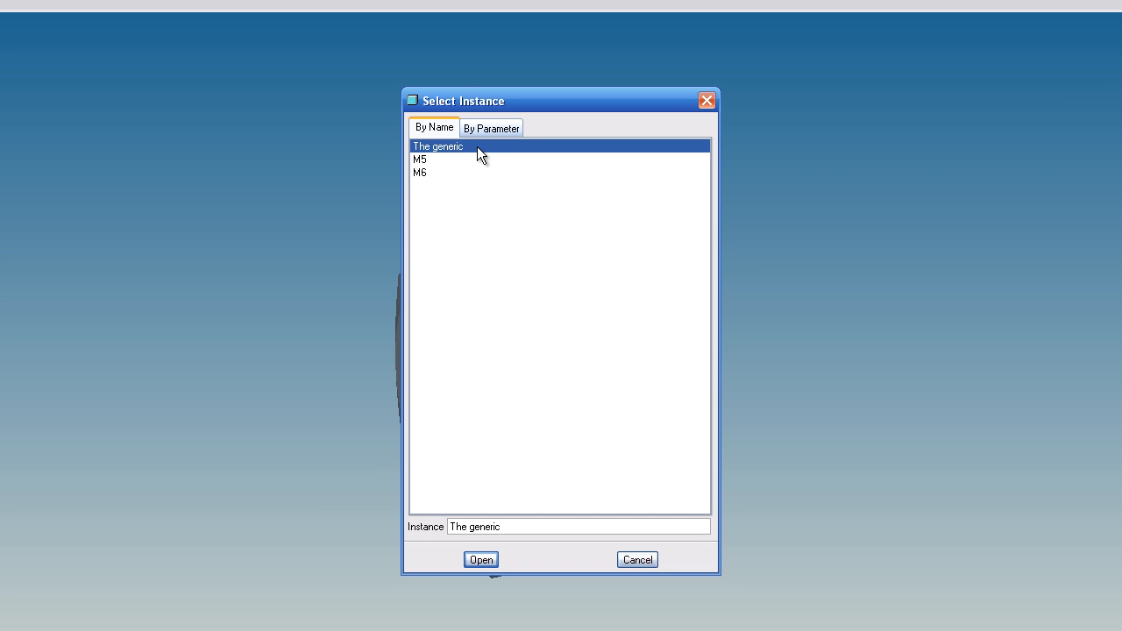
{"action": "left_click", "coordinate": [443, 157]}
{"action": "left_click", "coordinate": [446, 171]}
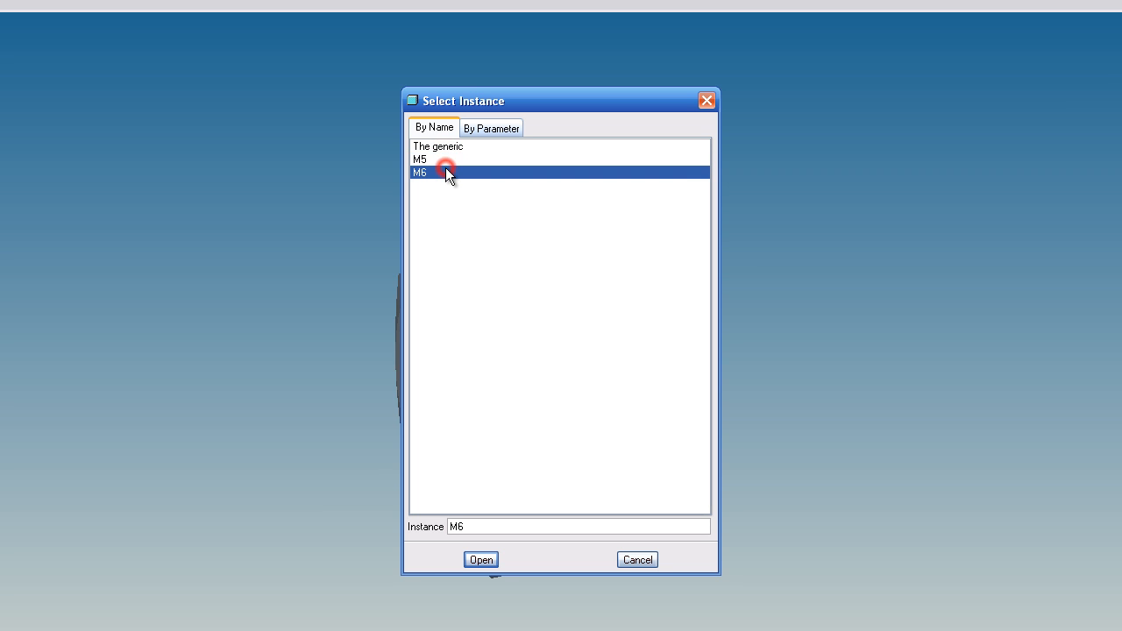
{"action": "left_click", "coordinate": [446, 159]}
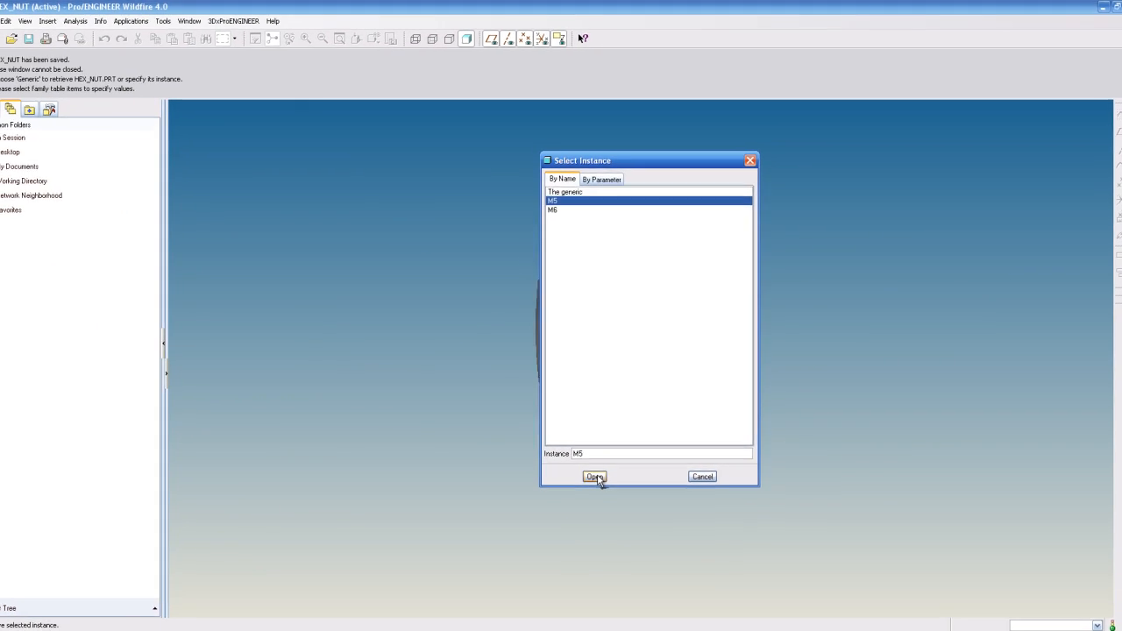
{"action": "left_click", "coordinate": [481, 560]}
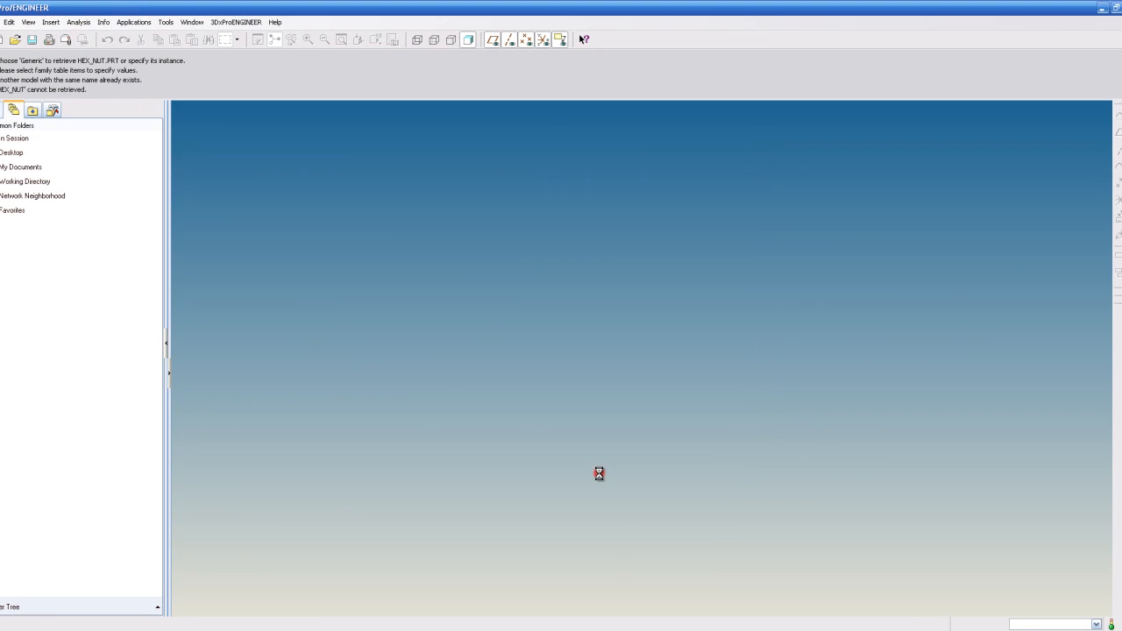
- Try to modify the M5 instance's across-flats dimension, cancelling the family table confirmation
{"action": "scroll", "coordinate": [669, 345], "scroll_direction": "down", "scroll_amount": 2}
{"action": "middle_click_drag", "start_coordinate": [655, 332], "coordinate": [680, 328]}
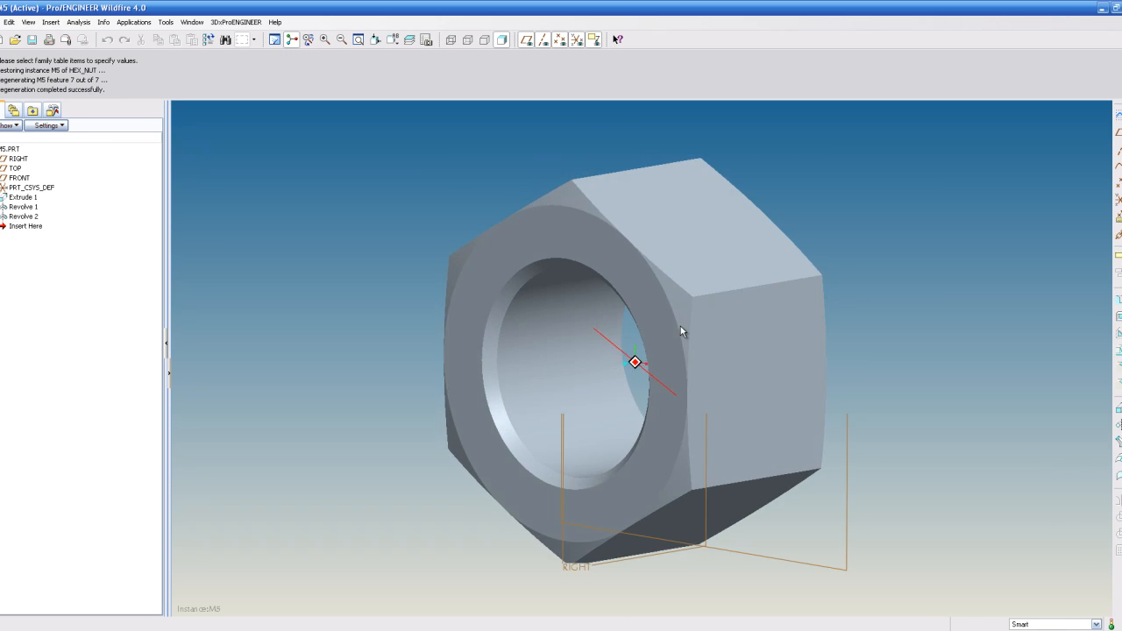
{"action": "middle_click_drag", "start_coordinate": [633, 221], "coordinate": [702, 279]}
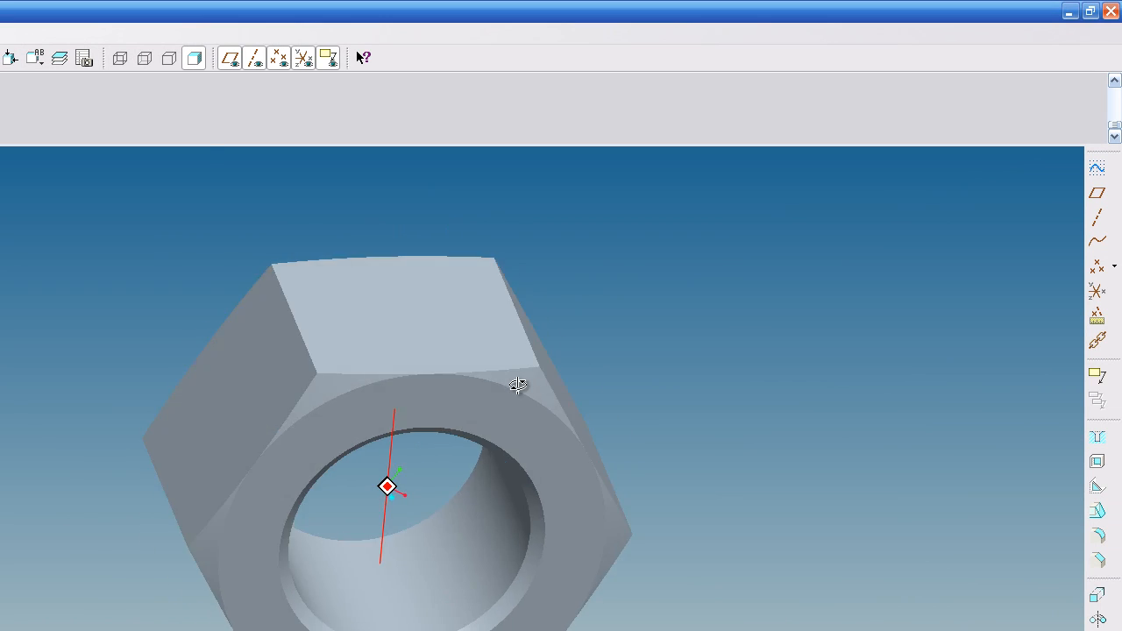
{"action": "middle_click_drag", "start_coordinate": [517, 386], "coordinate": [308, 431]}
{"action": "scroll", "coordinate": [268, 538], "scroll_direction": "down", "scroll_amount": 5}
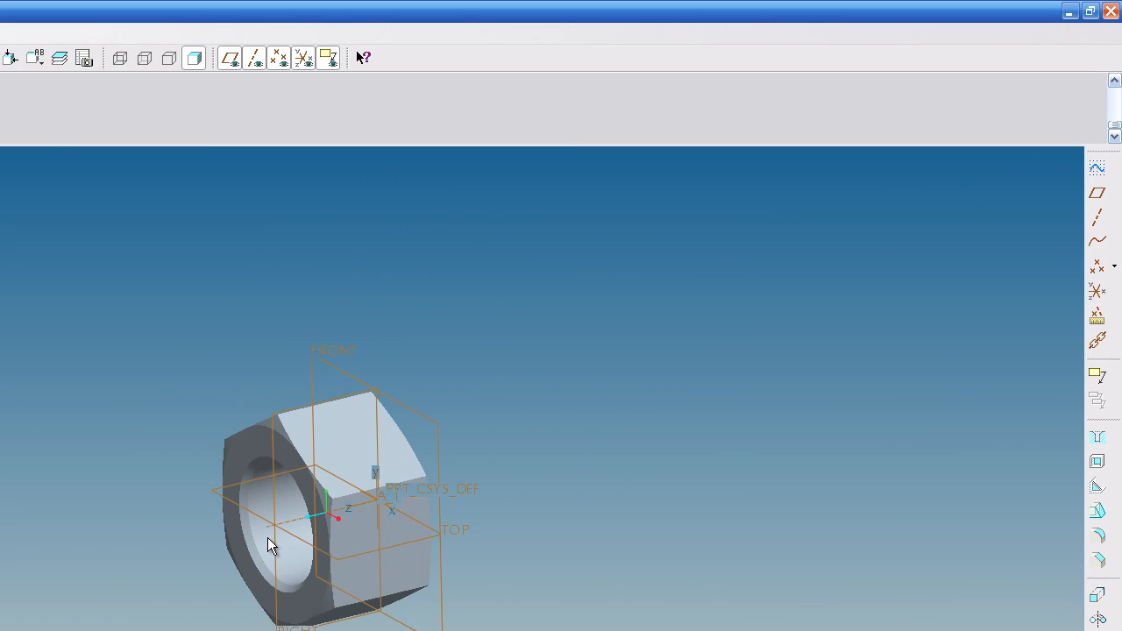
{"action": "scroll", "coordinate": [247, 514], "scroll_direction": "up", "scroll_amount": 2}
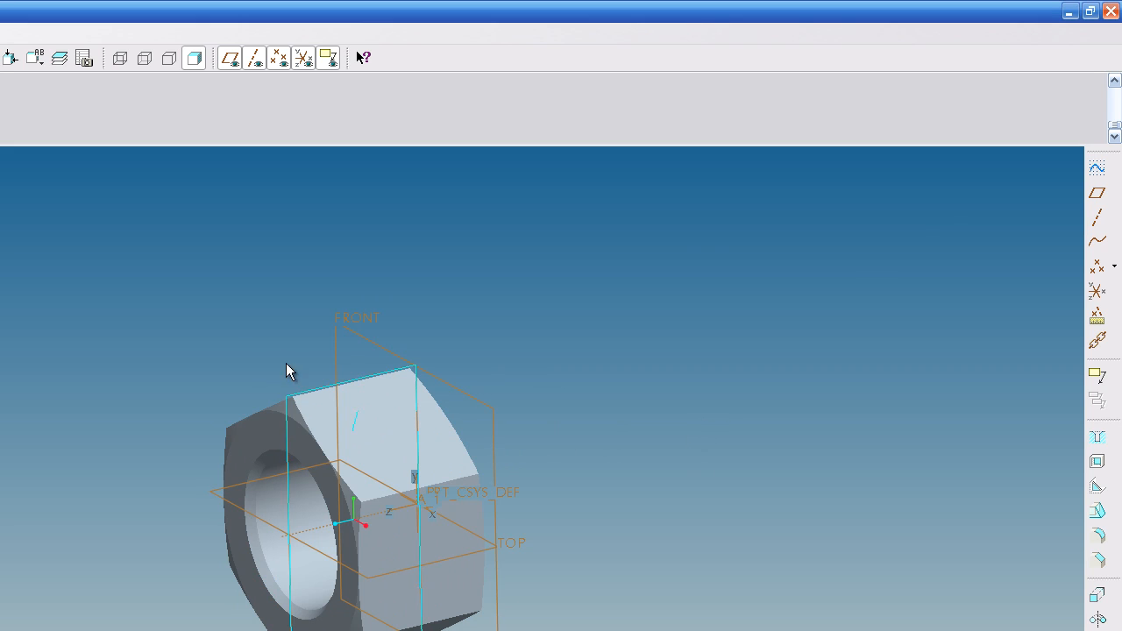
{"action": "double_click", "coordinate": [263, 442]}
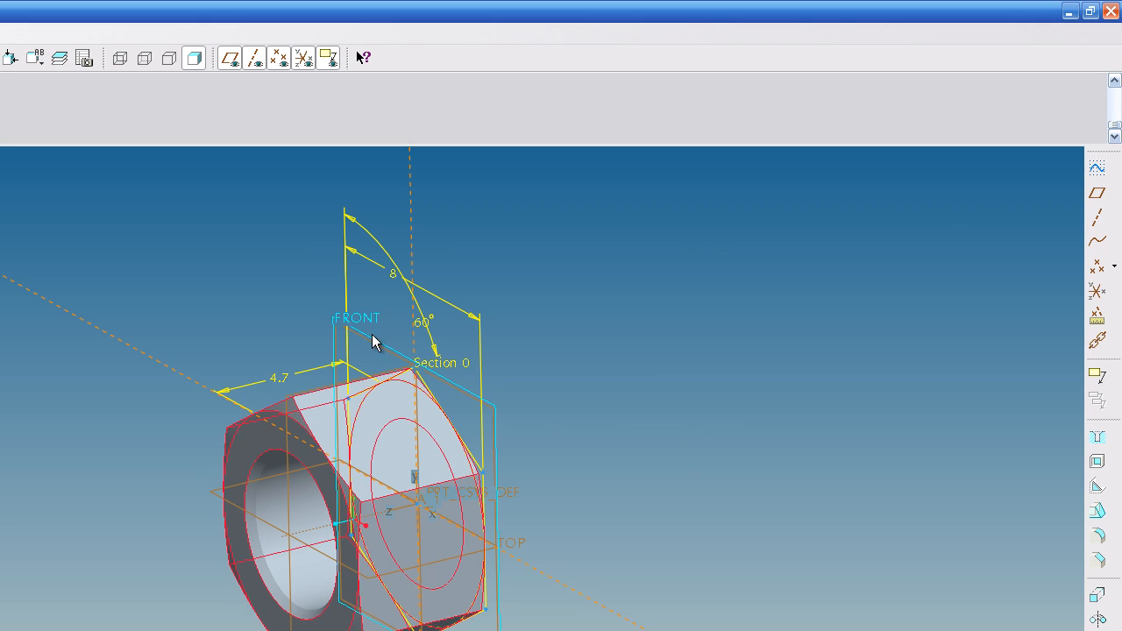
{"action": "left_click", "coordinate": [394, 270]}
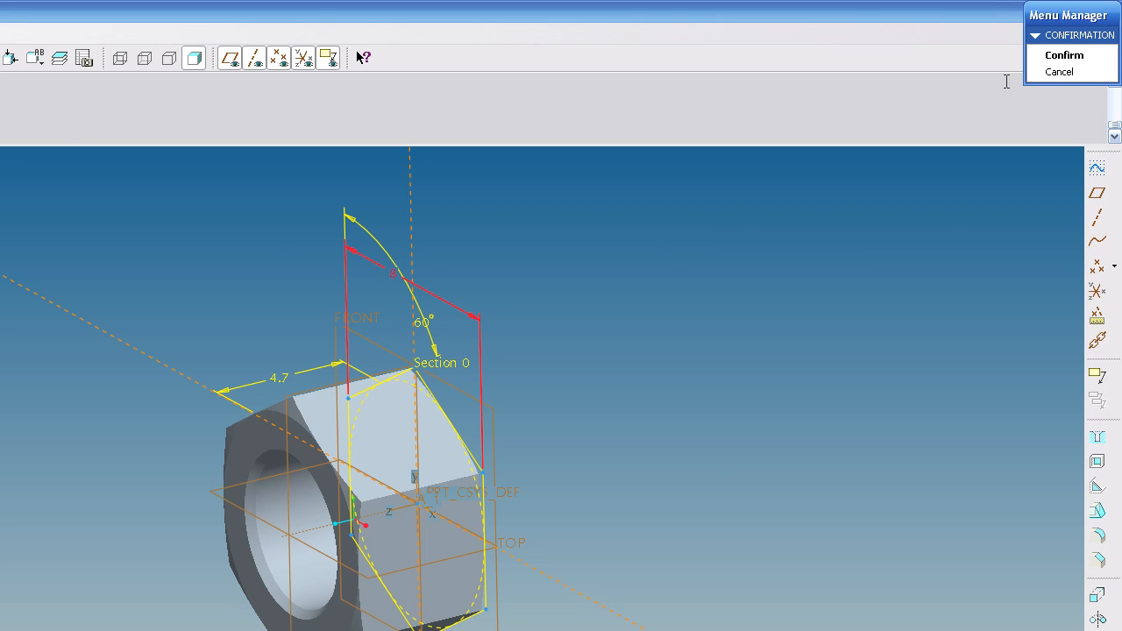
{"action": "left_click", "coordinate": [1059, 71]}
{"action": "left_click", "coordinate": [612, 372]}
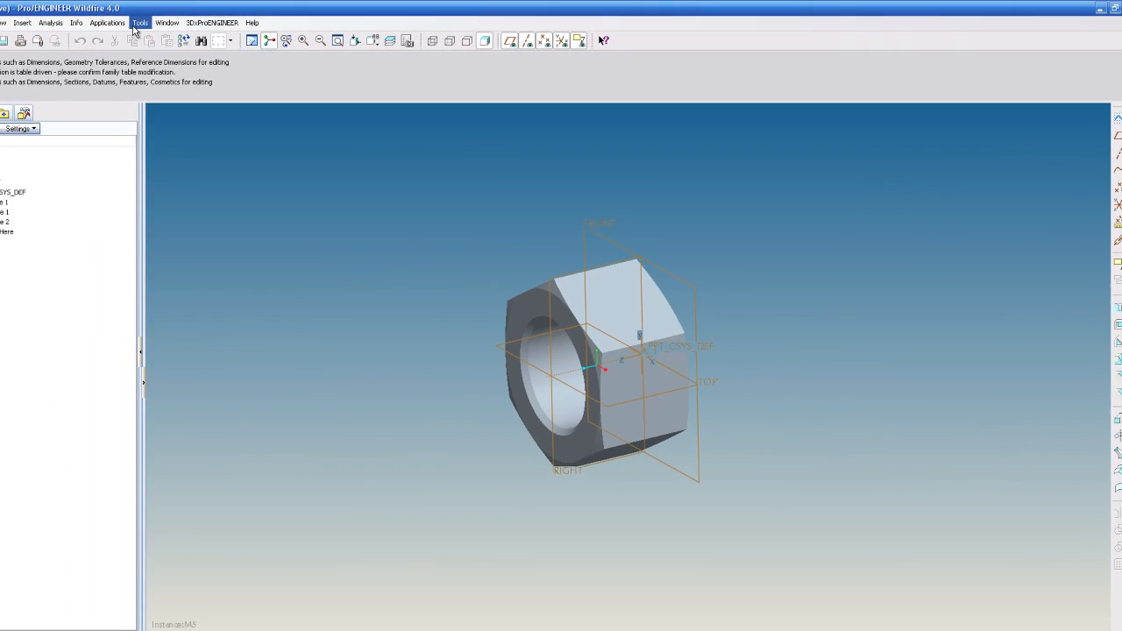
- Open the M5 instance's family table and close it
{"action": "left_click", "coordinate": [140, 22]}
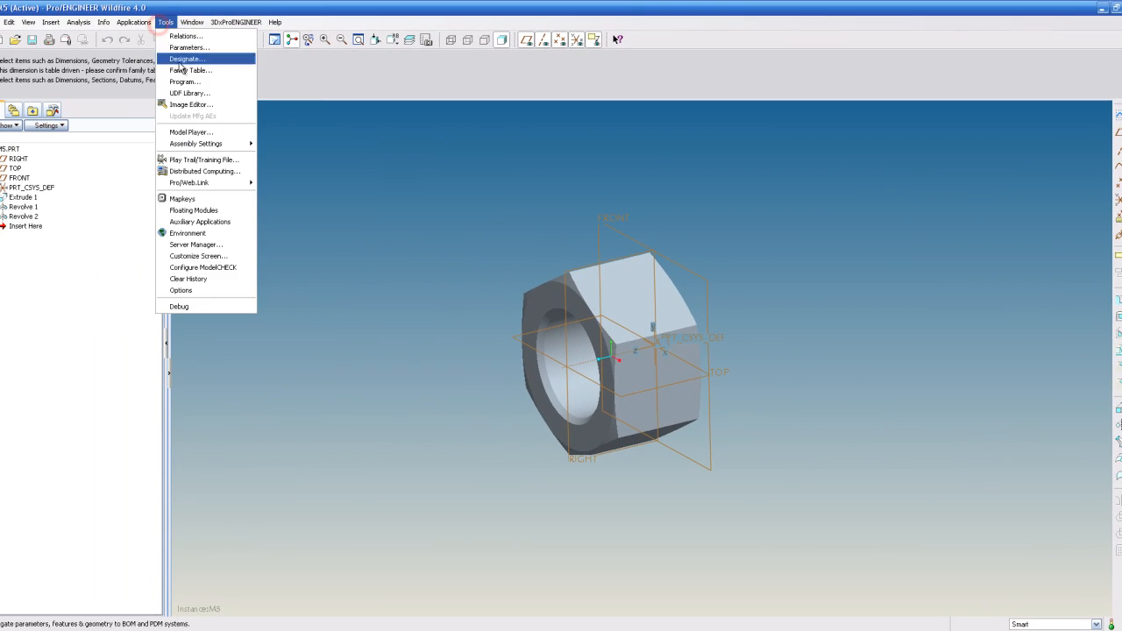
{"action": "left_click", "coordinate": [182, 70]}
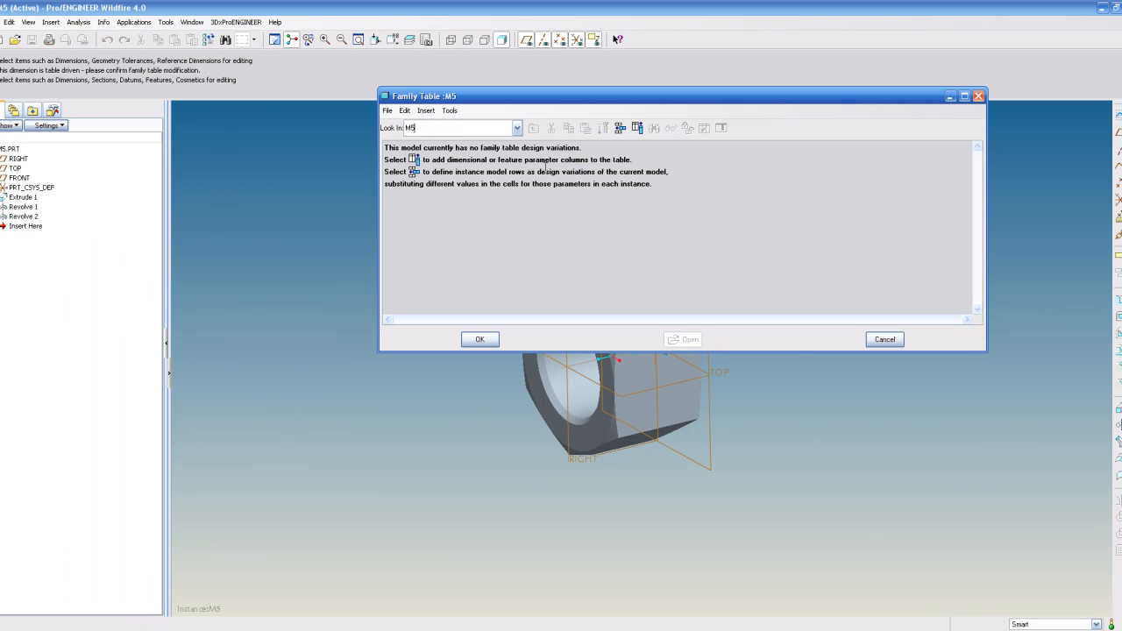
{"action": "left_click", "coordinate": [978, 96]}
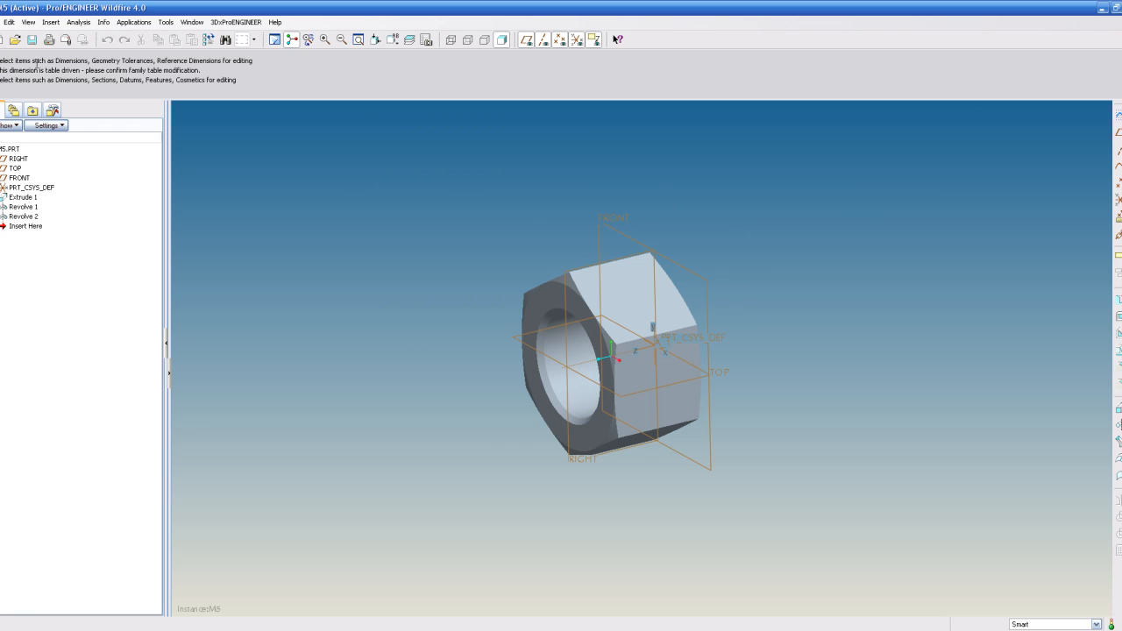
- Close the window and erase all non-displayed objects from the session
{"action": "left_click", "coordinate": [1, 23]}
{"action": "left_click", "coordinate": [12, 70]}
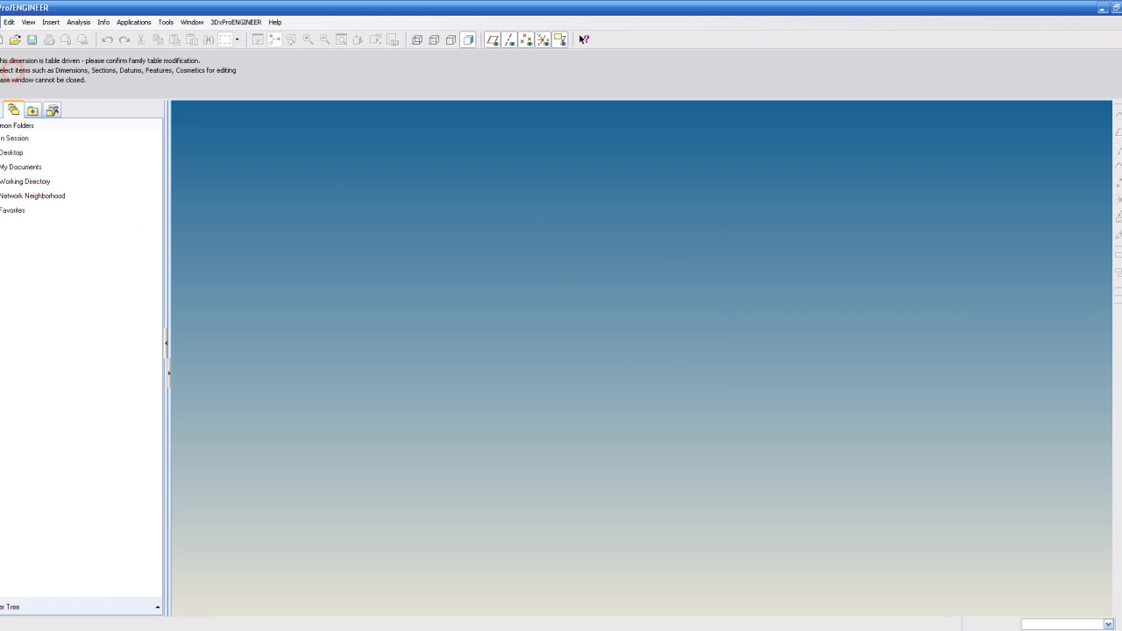
{"action": "left_click", "coordinate": [4, 21]}
{"action": "left_click", "coordinate": [27, 147]}
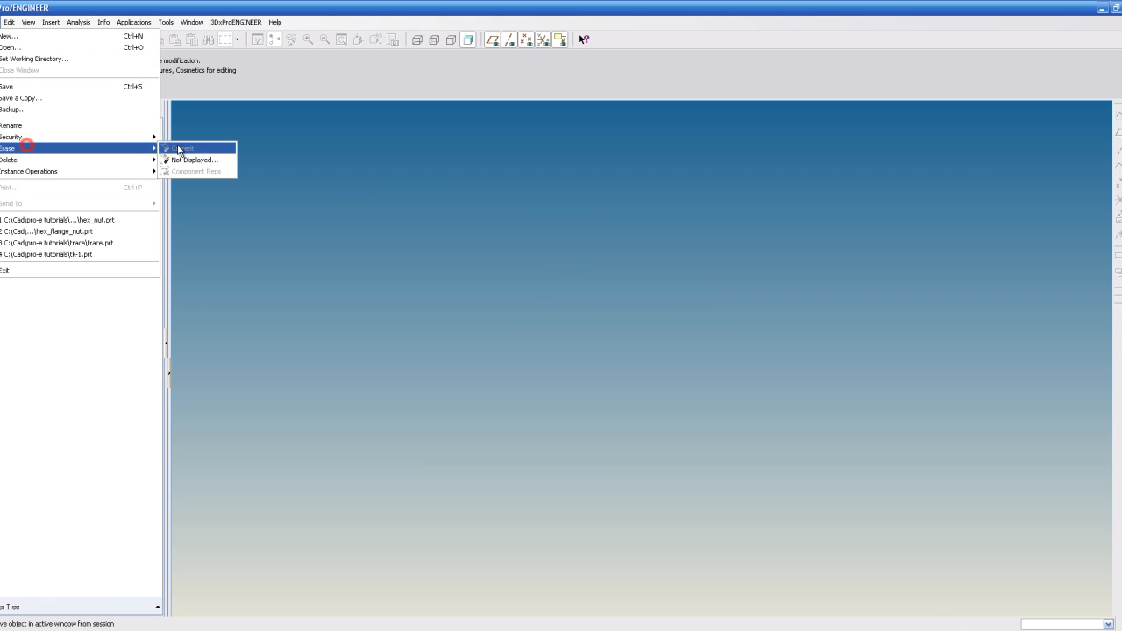
{"action": "left_click", "coordinate": [191, 159]}
{"action": "left_click", "coordinate": [545, 382]}
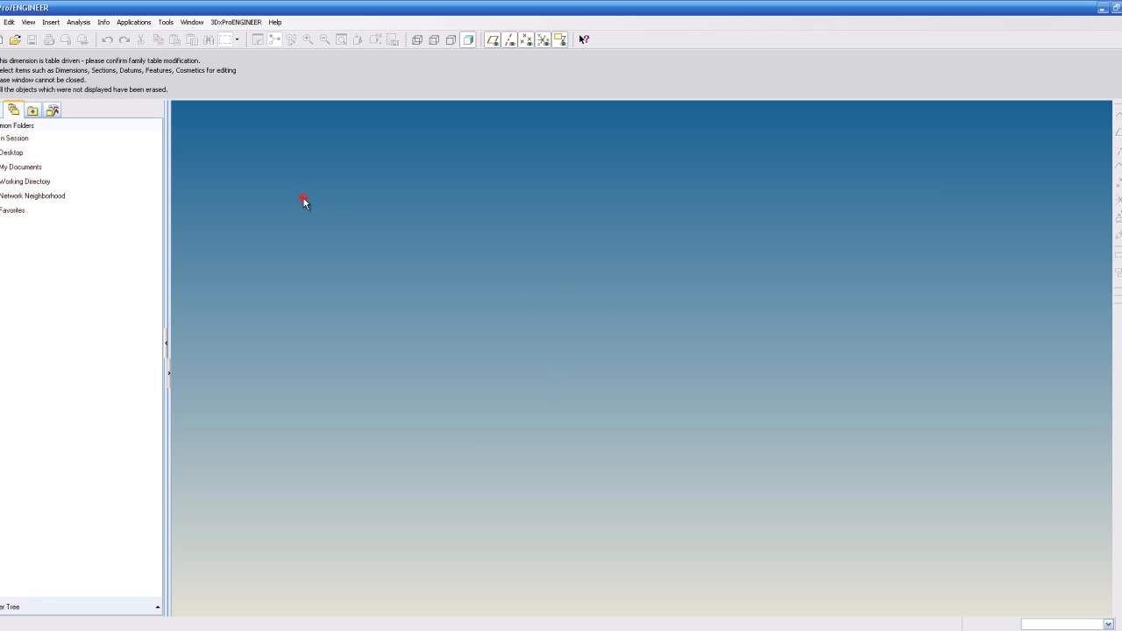
- Open hex_nut.prt again, selecting the generic part rather than an instance
{"action": "left_click", "coordinate": [15, 39]}
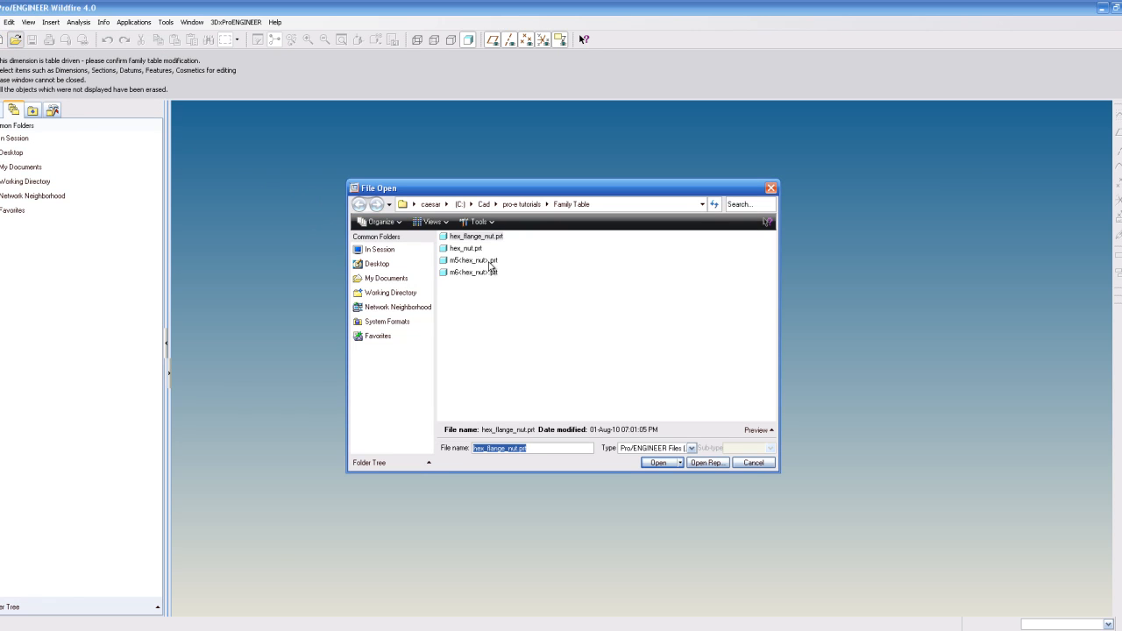
{"action": "left_click", "coordinate": [465, 249]}
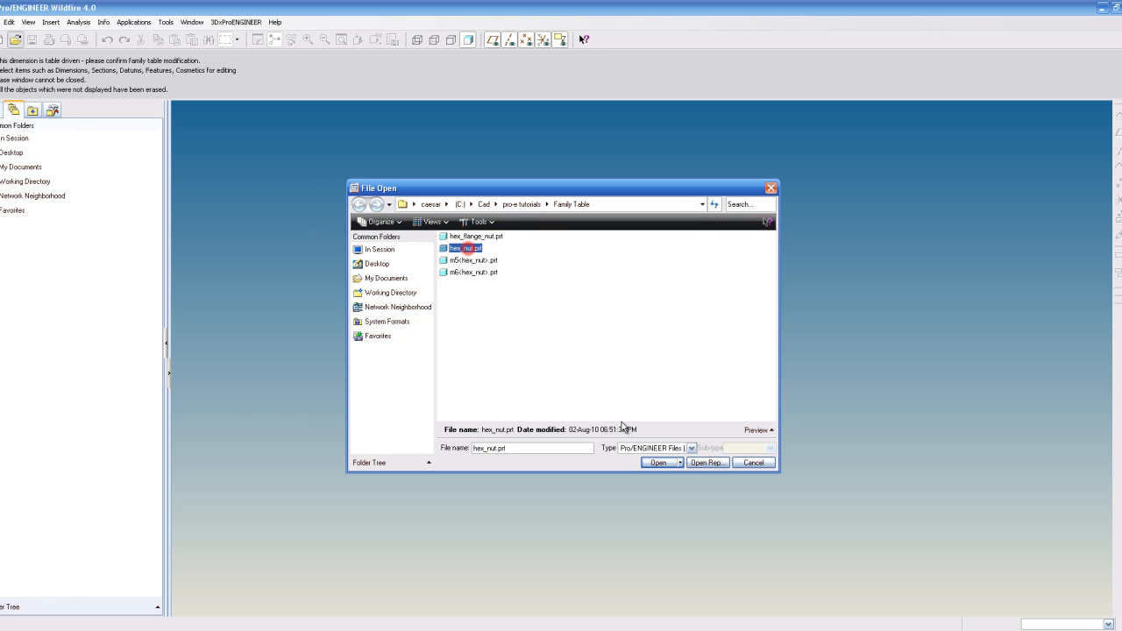
{"action": "left_click", "coordinate": [658, 463]}
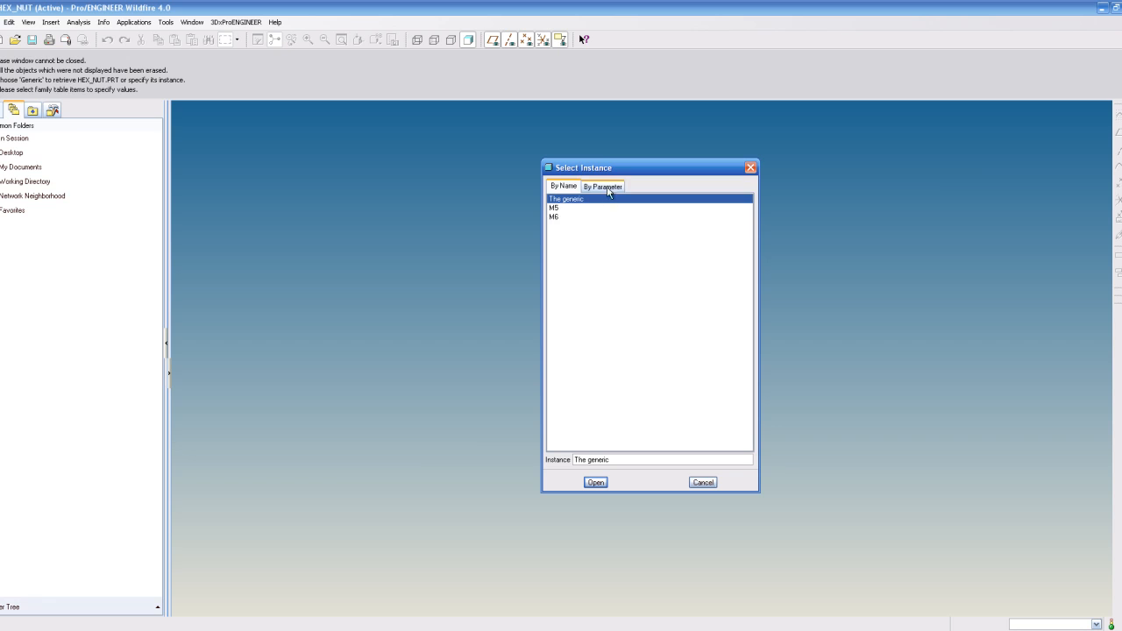
{"action": "left_click", "coordinate": [603, 186]}
{"action": "left_click", "coordinate": [564, 187]}
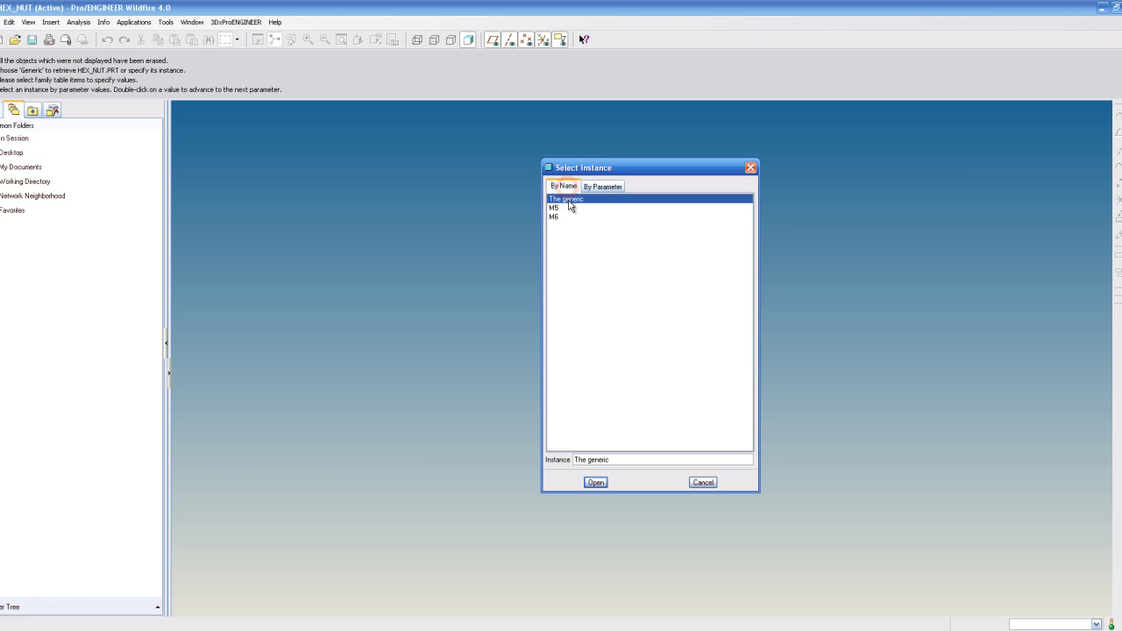
{"action": "left_click", "coordinate": [568, 201]}
{"action": "left_click", "coordinate": [596, 482]}
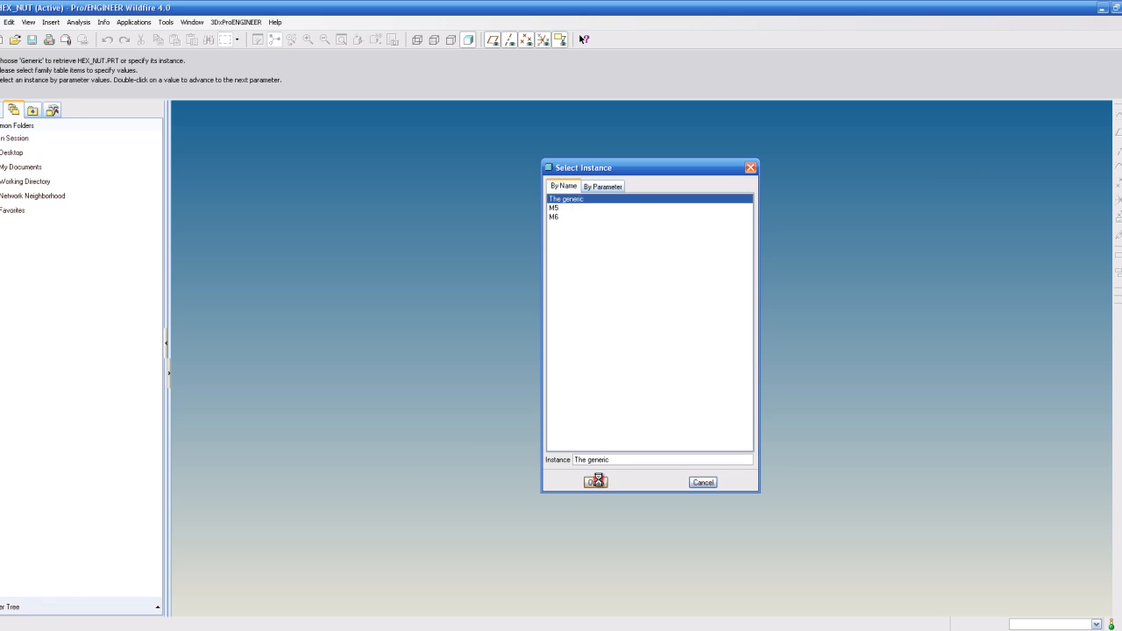
- Open the generic part's family table to review the M5 and M6 instances and close it
{"action": "left_click", "coordinate": [168, 22]}
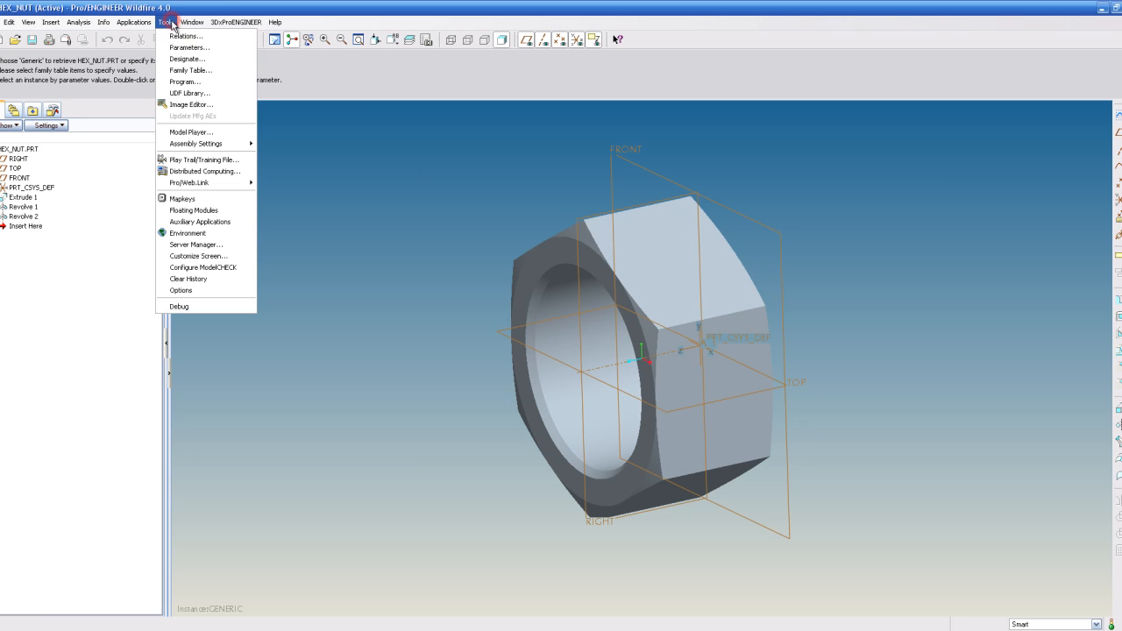
{"action": "left_click", "coordinate": [189, 70]}
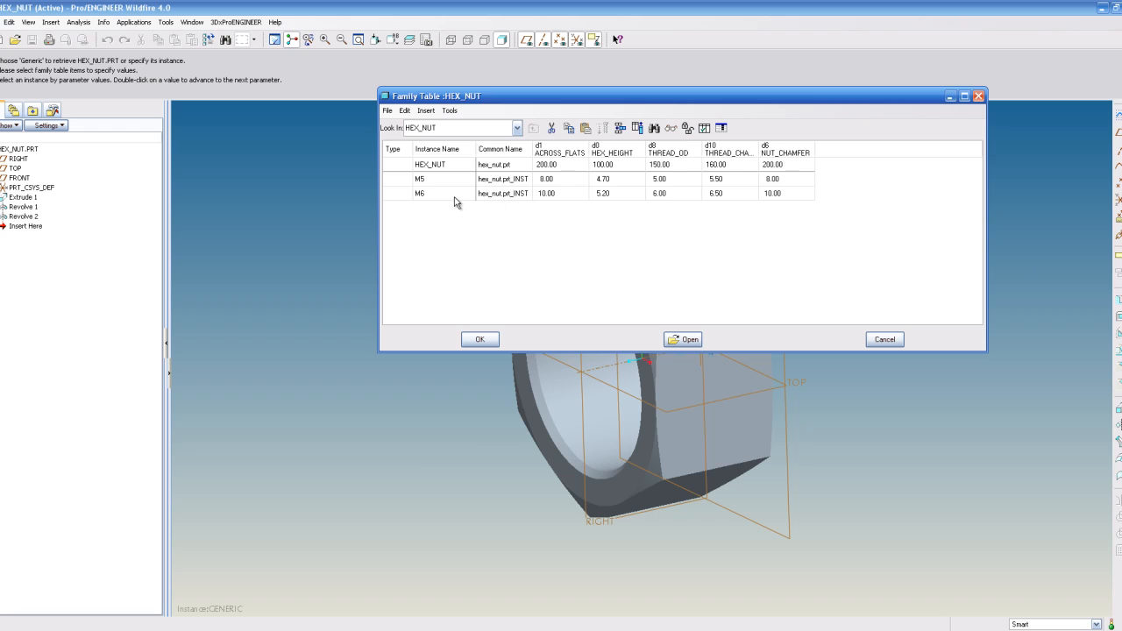
{"action": "left_click", "coordinate": [480, 340]}
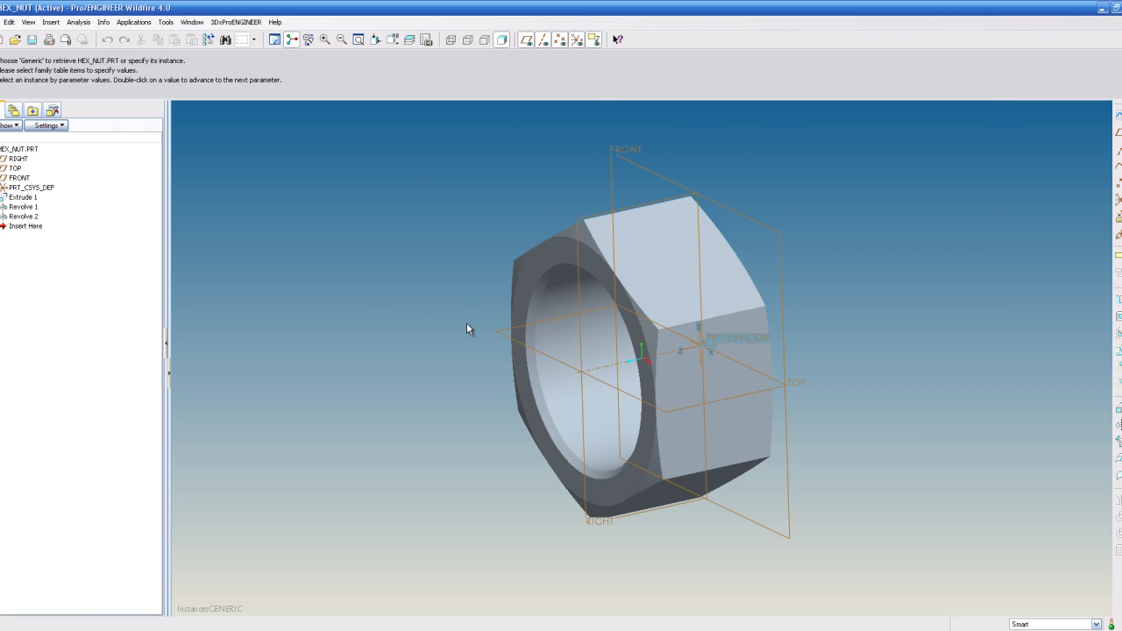